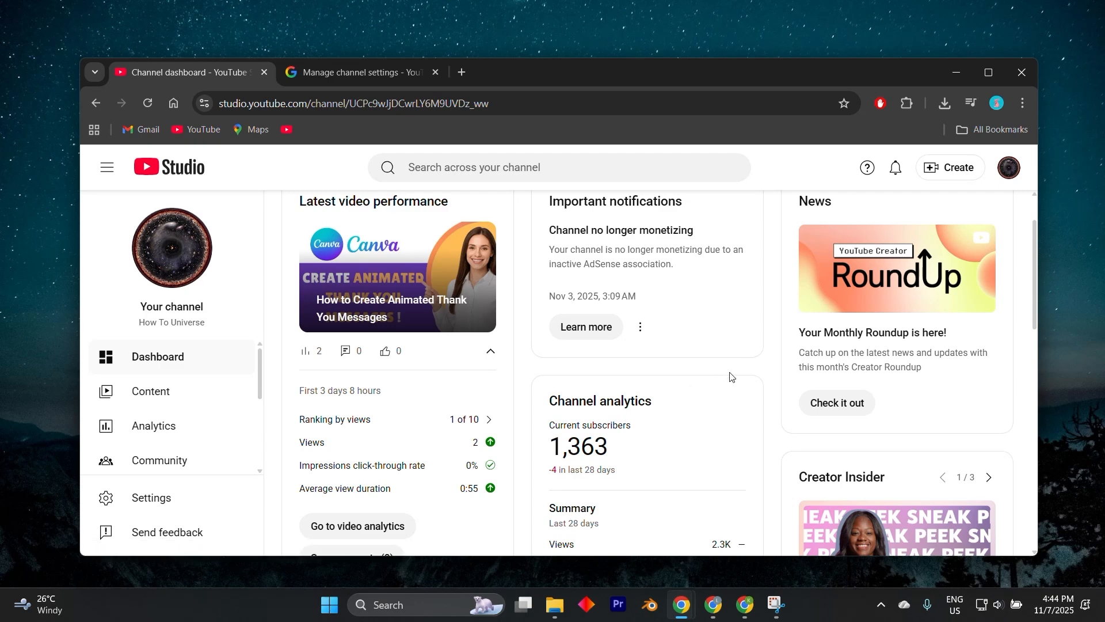
# - Examine the channel dashboard's cards, including latest video performance, channel analytics, published videos, comments and recent subscribers
pyautogui.scroll(-5, 730, 377)
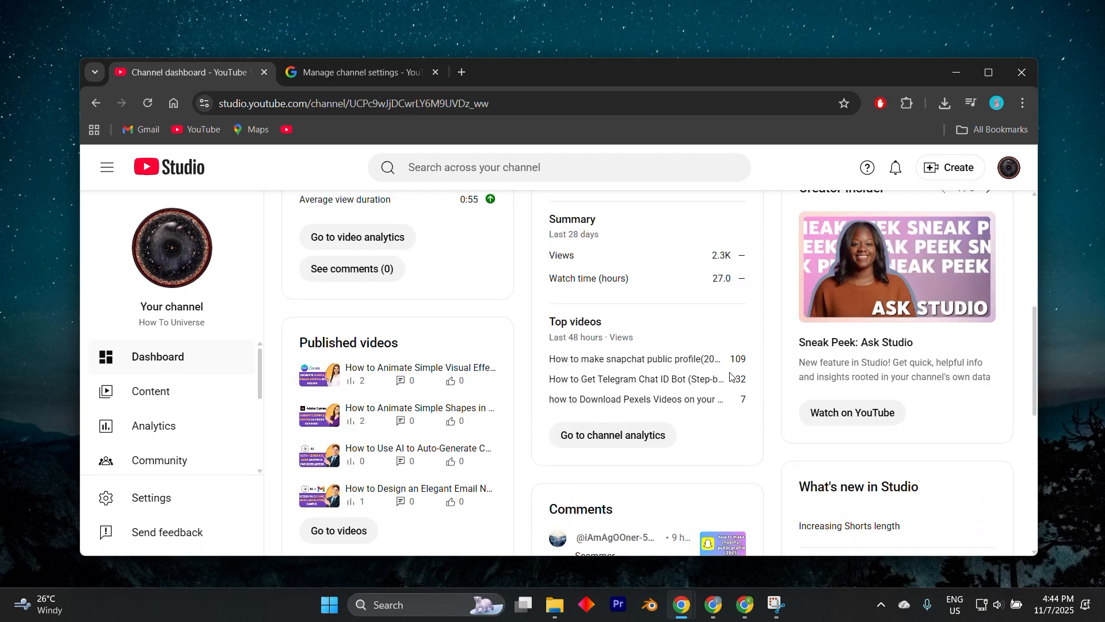
pyautogui.scroll(-4, 730, 377)
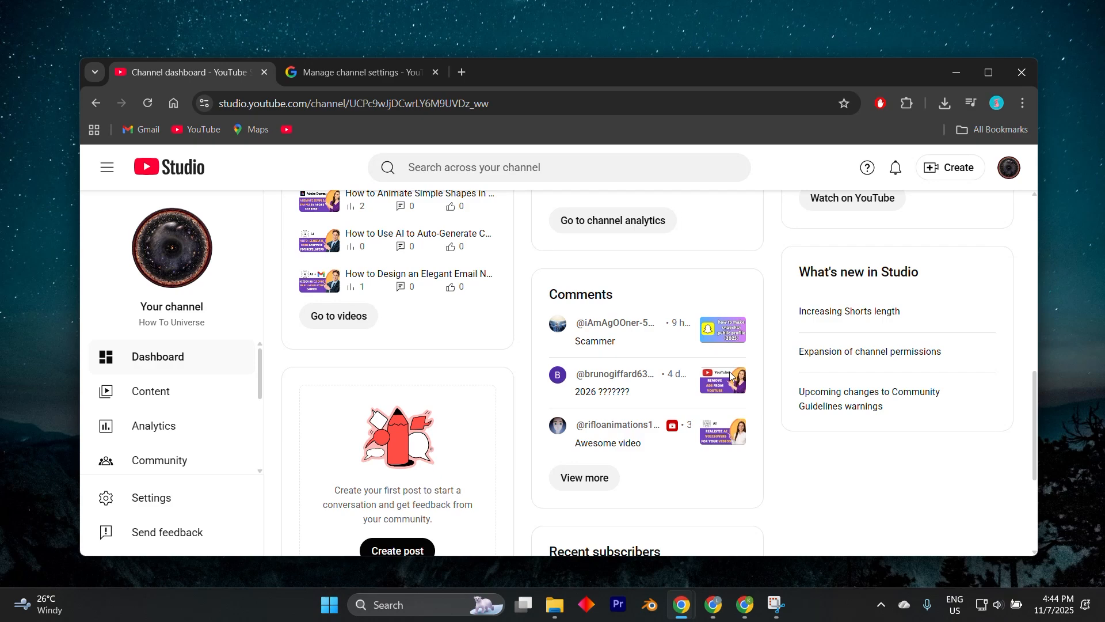
pyautogui.scroll(-3, 731, 376)
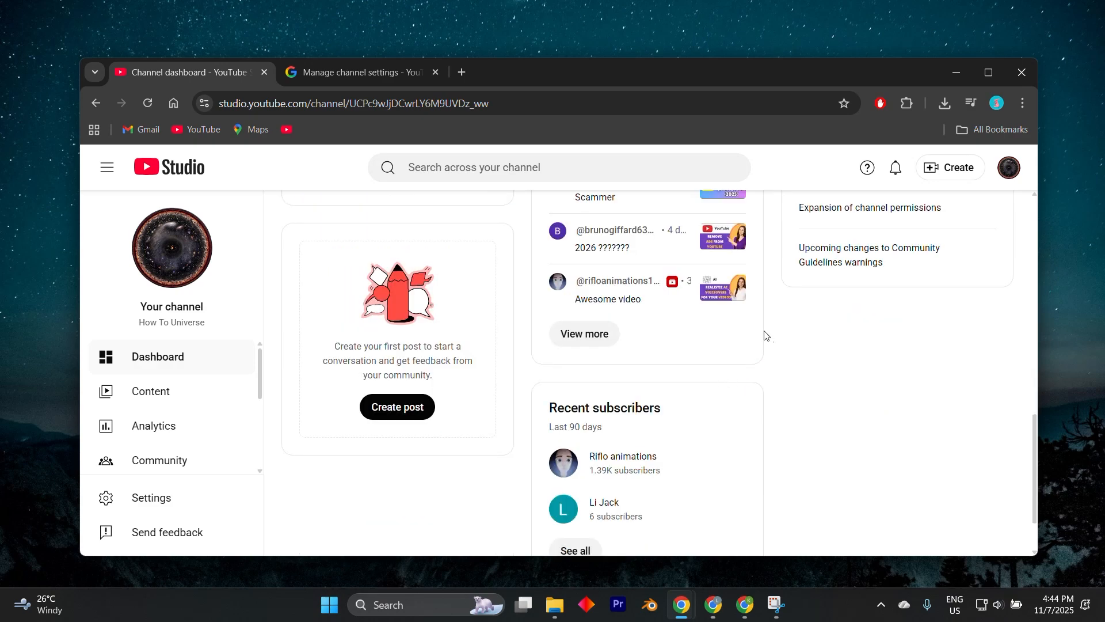
pyautogui.scroll(-2, 764, 334)
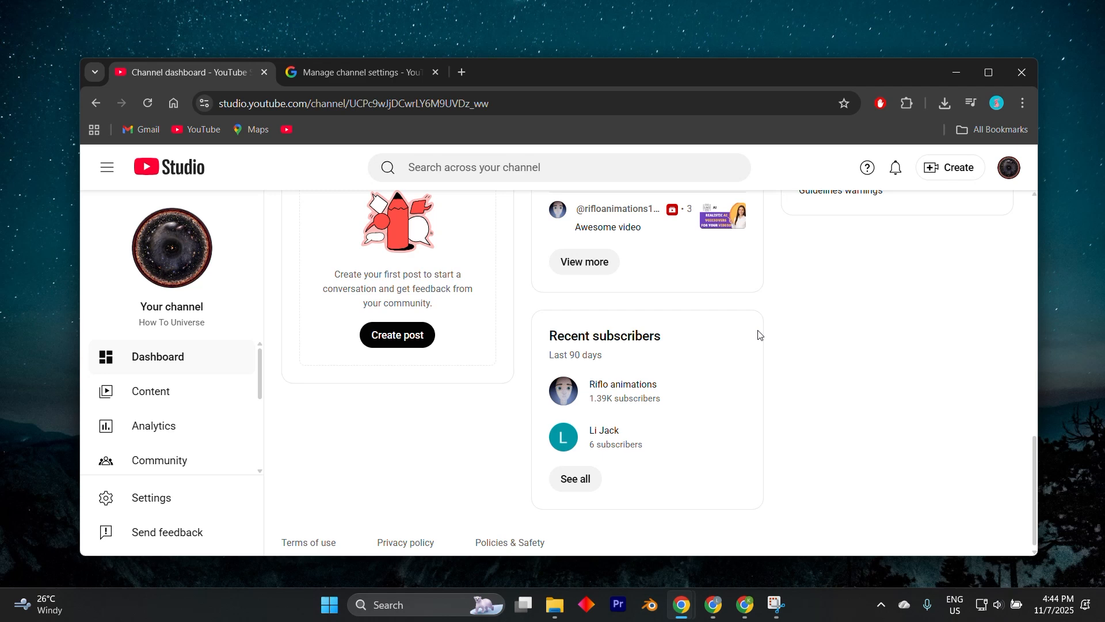
pyautogui.scroll(-1, 759, 335)
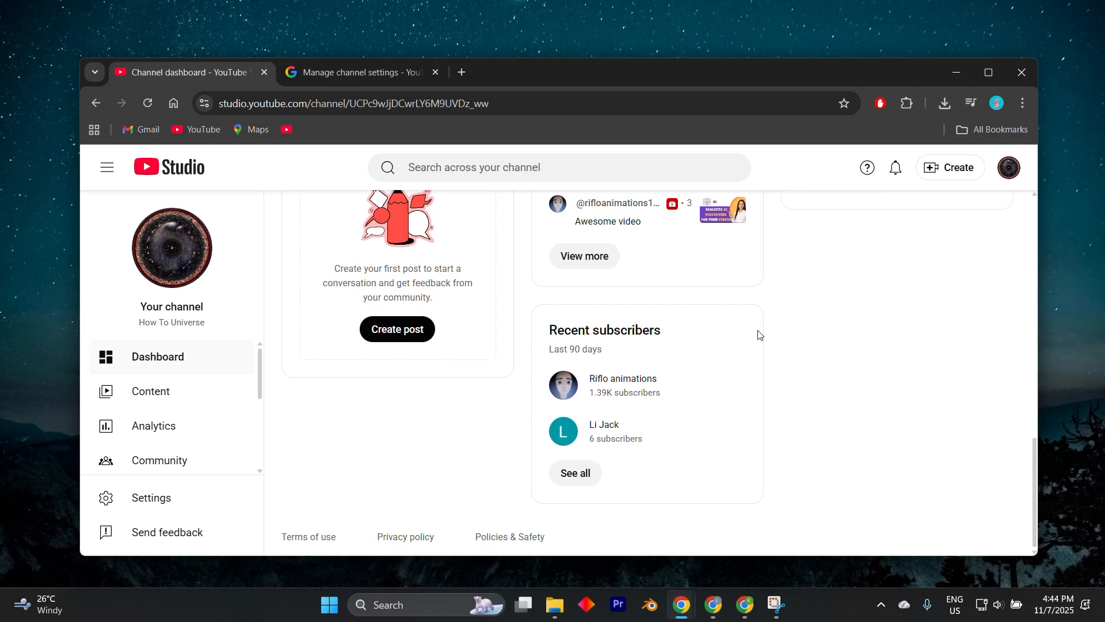
pyautogui.scroll(8, 758, 335)
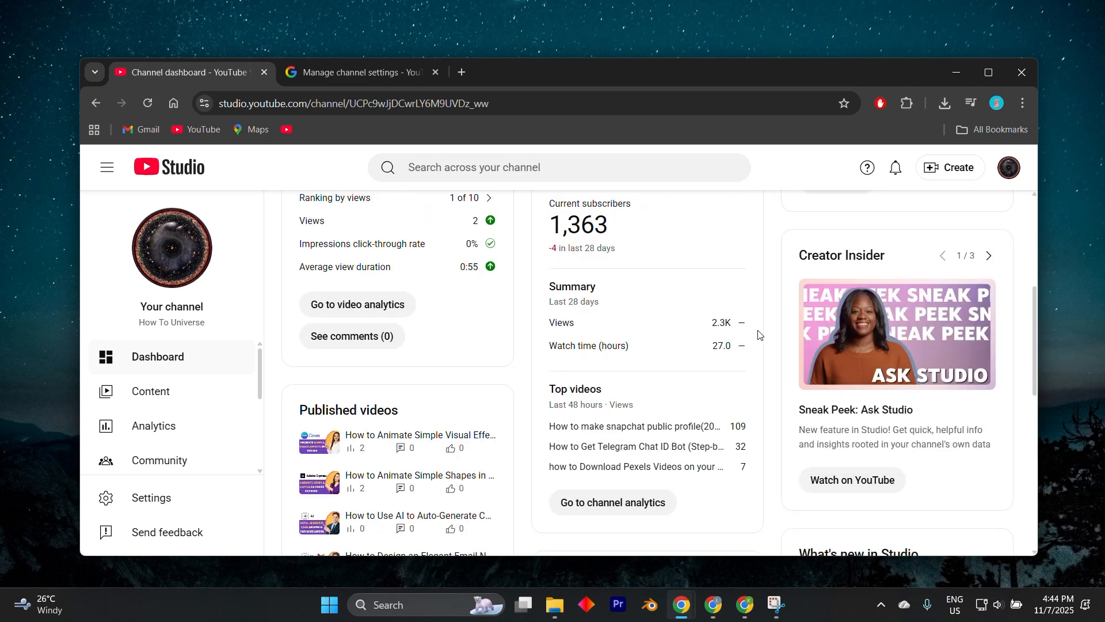
pyautogui.scroll(2, 758, 331)
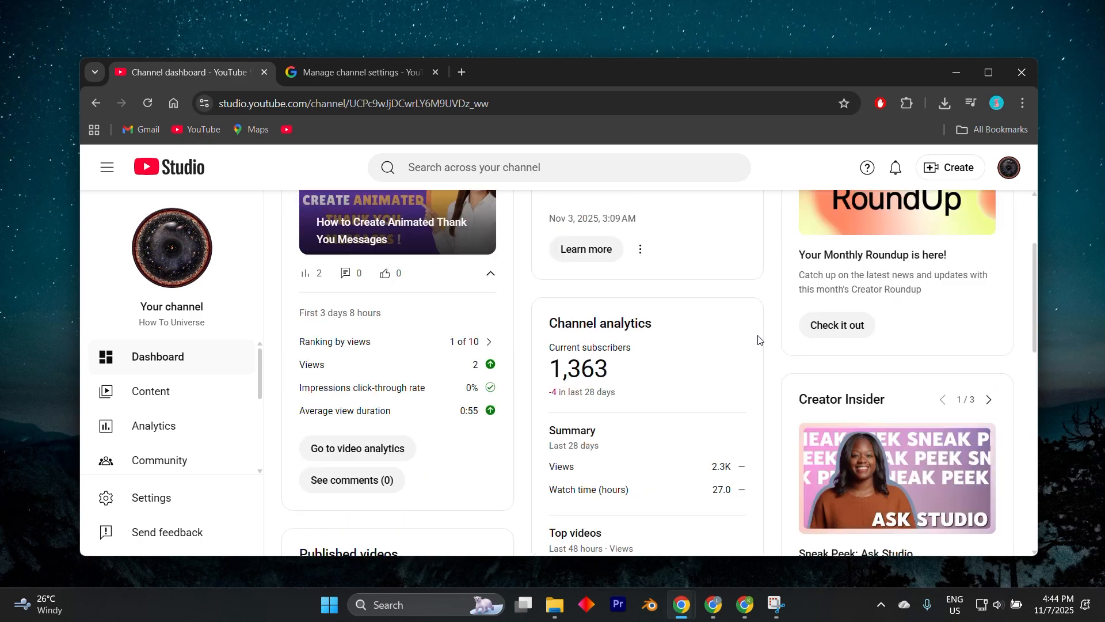
pyautogui.click(290, 103)
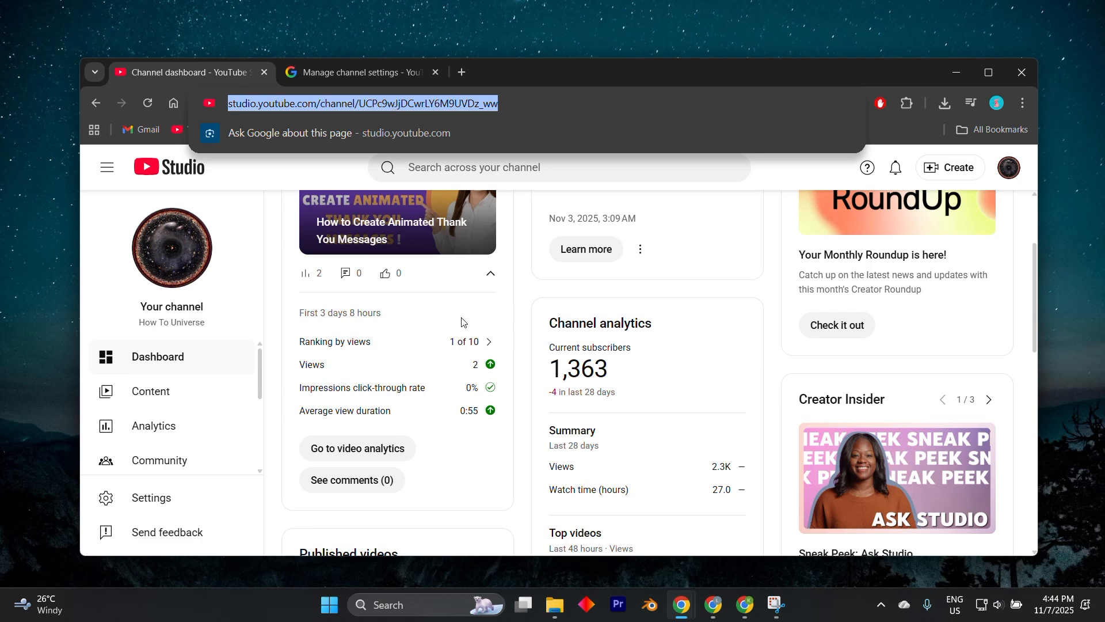
pyautogui.click(631, 222)
pyautogui.scroll(2, 631, 222)
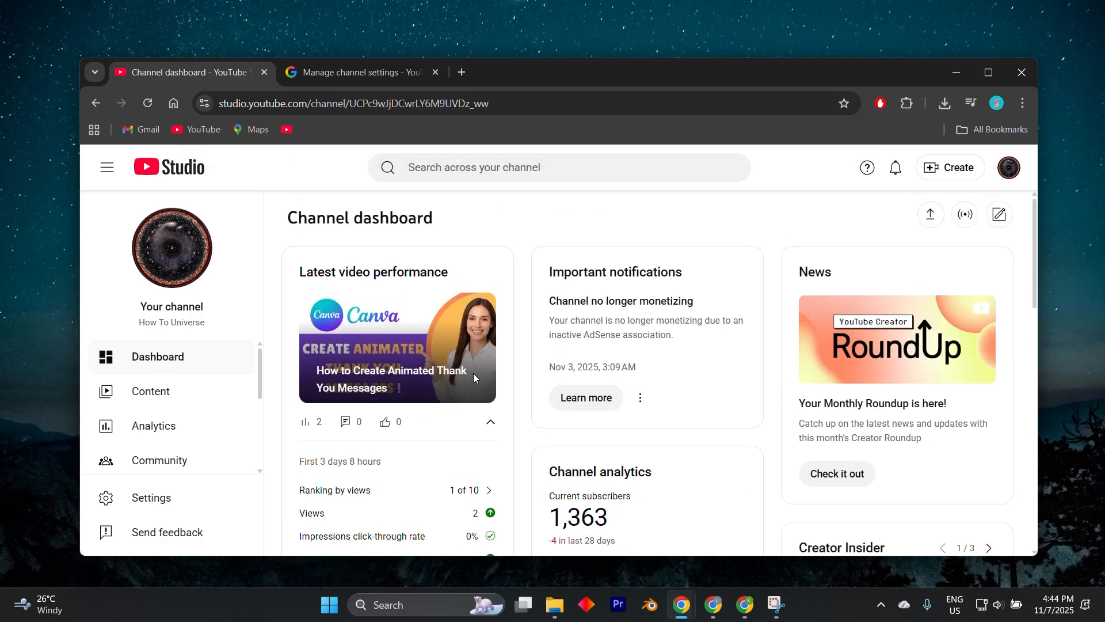
pyautogui.scroll(-2, 474, 375)
pyautogui.scroll(1, 474, 375)
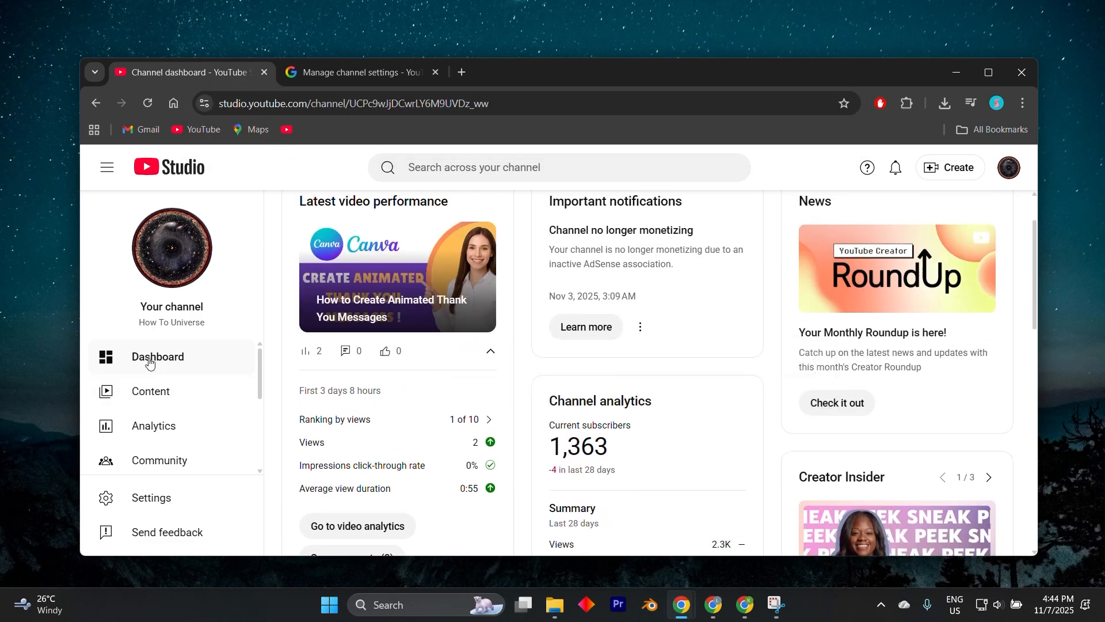
pyautogui.scroll(-2, 432, 352)
pyautogui.scroll(1, 518, 346)
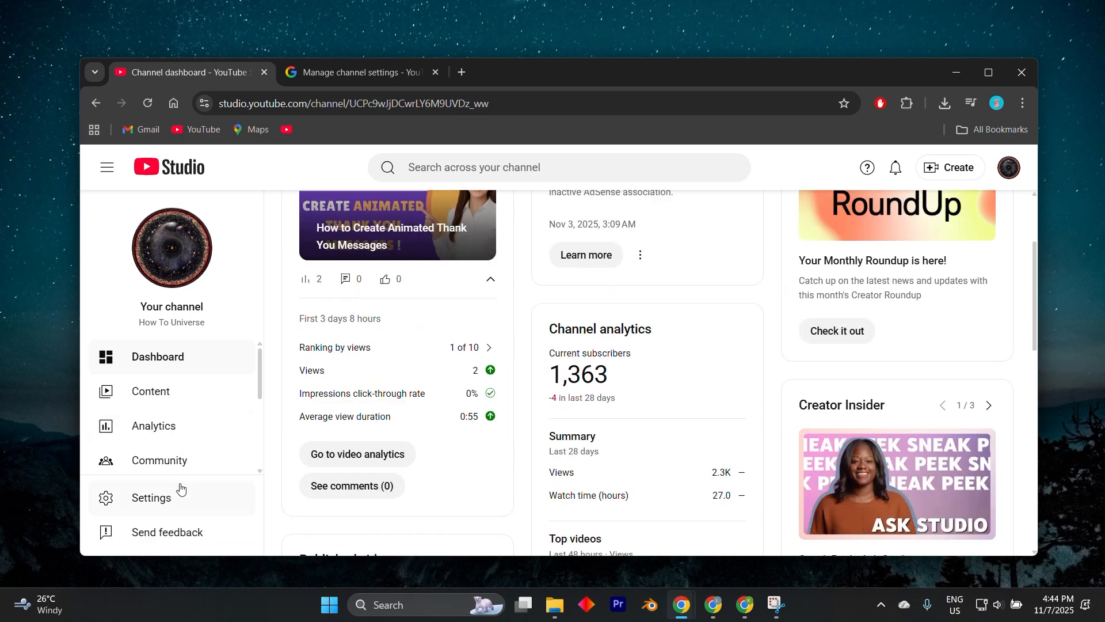
# - Open the channel's settings and look through the available default currencies without choosing another one
pyautogui.click(162, 498)
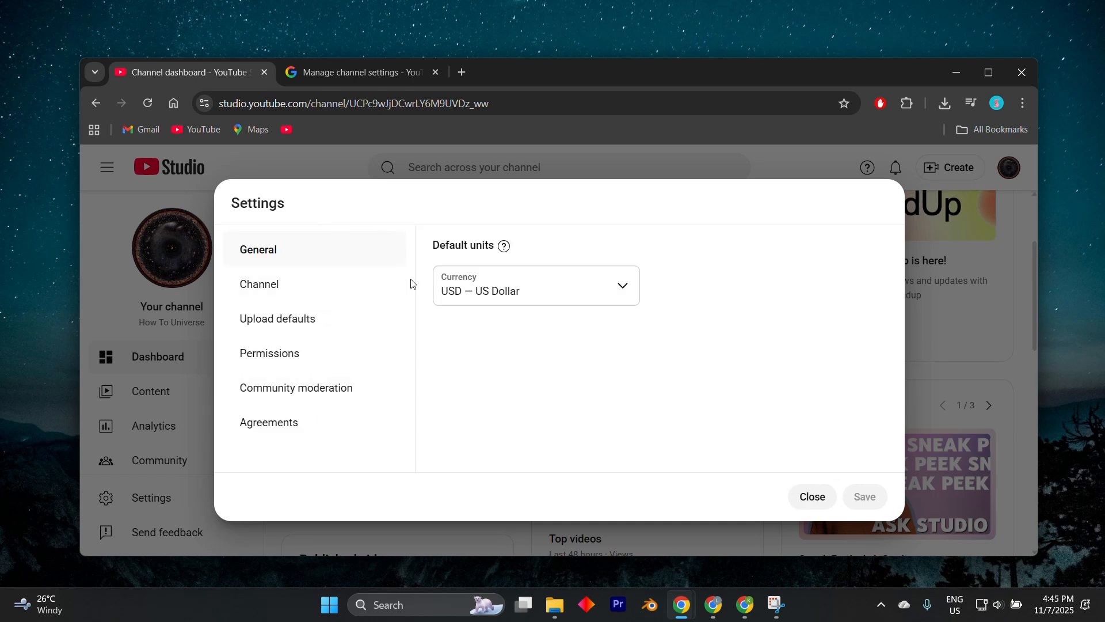
pyautogui.click(508, 291)
pyautogui.scroll(-1, 577, 369)
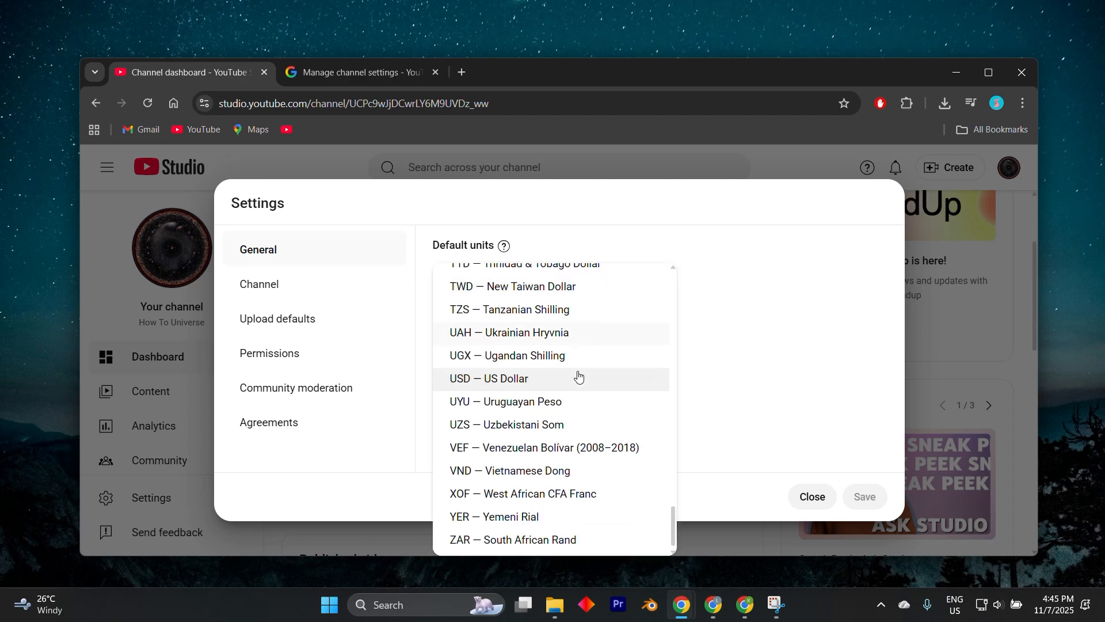
pyautogui.scroll(15, 575, 374)
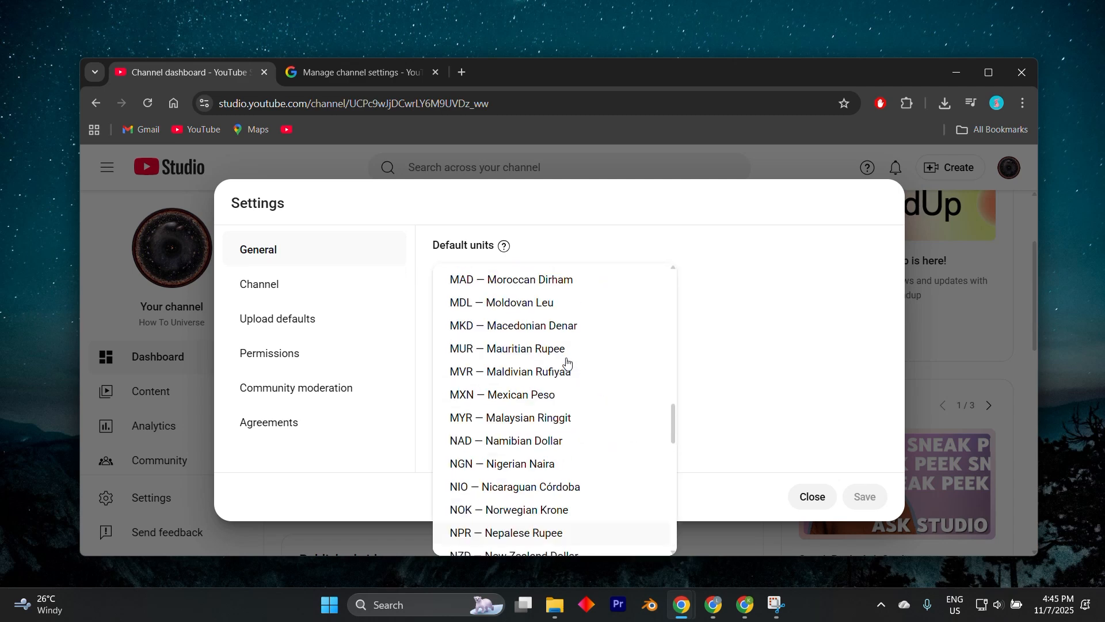
pyautogui.scroll(15, 557, 342)
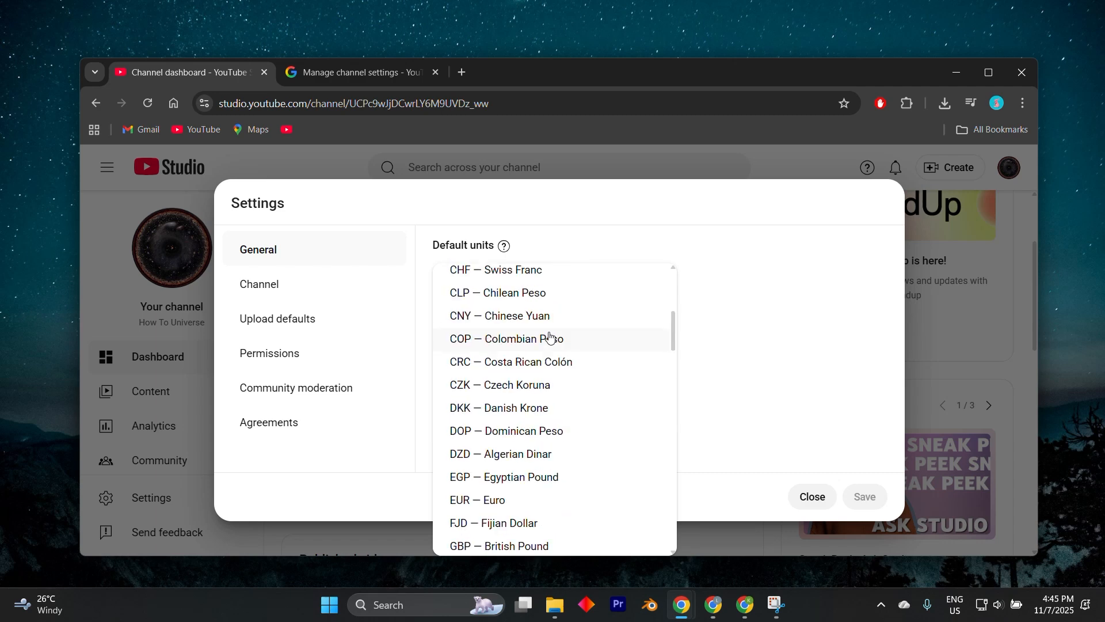
pyautogui.scroll(-1, 572, 340)
pyautogui.click(757, 372)
# - Review the Channel settings, covering the basic info fields and the advanced settings from audience to video quality enhancements
pyautogui.click(287, 290)
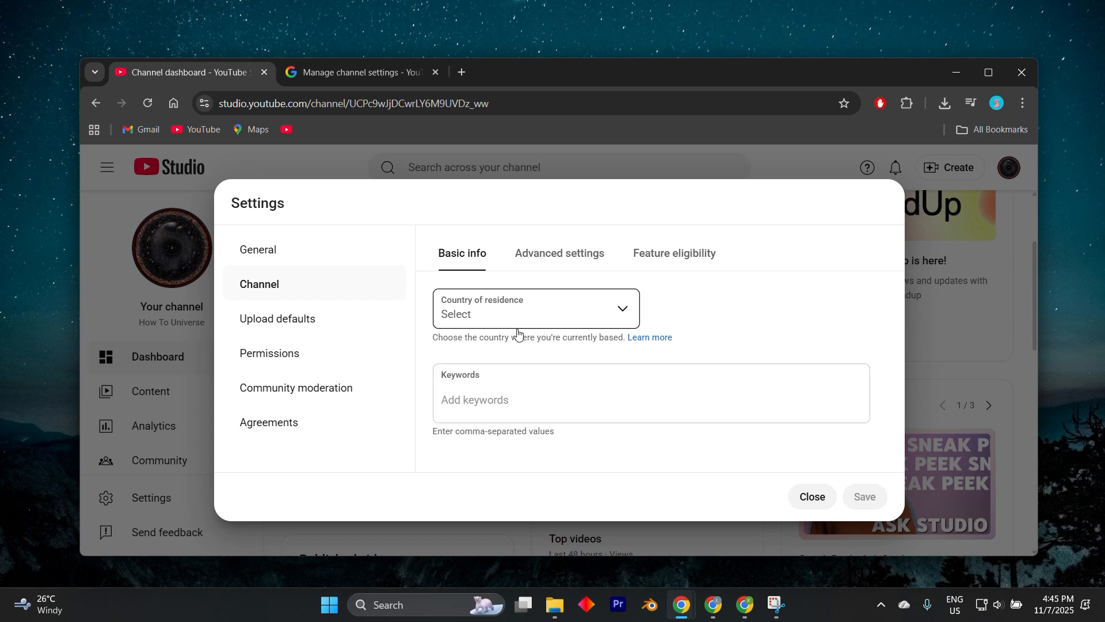
pyautogui.click(508, 399)
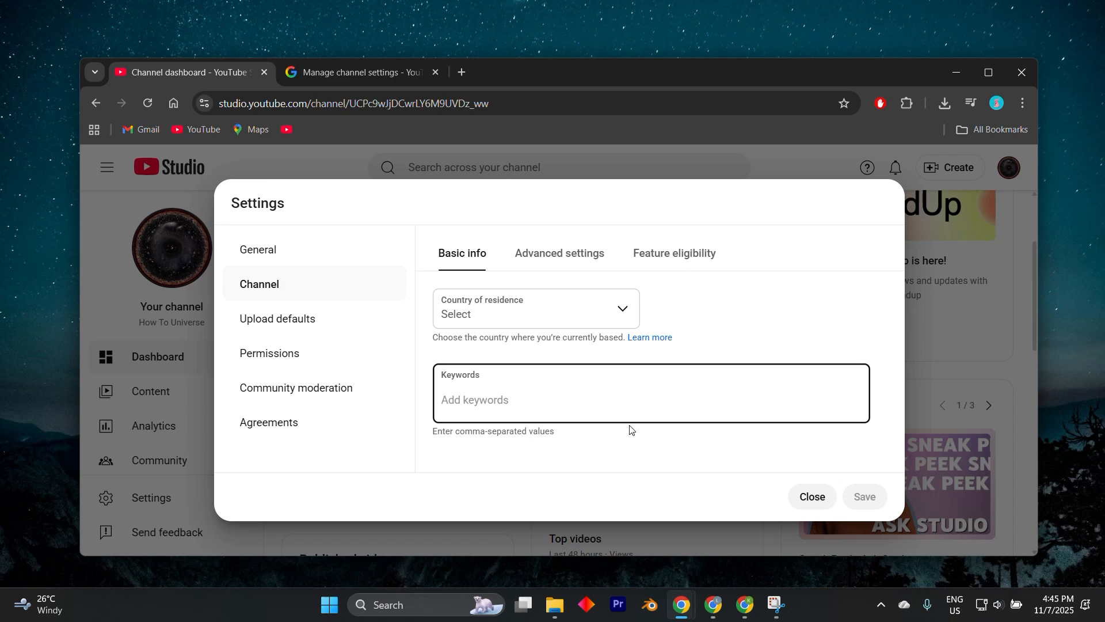
pyautogui.click(548, 258)
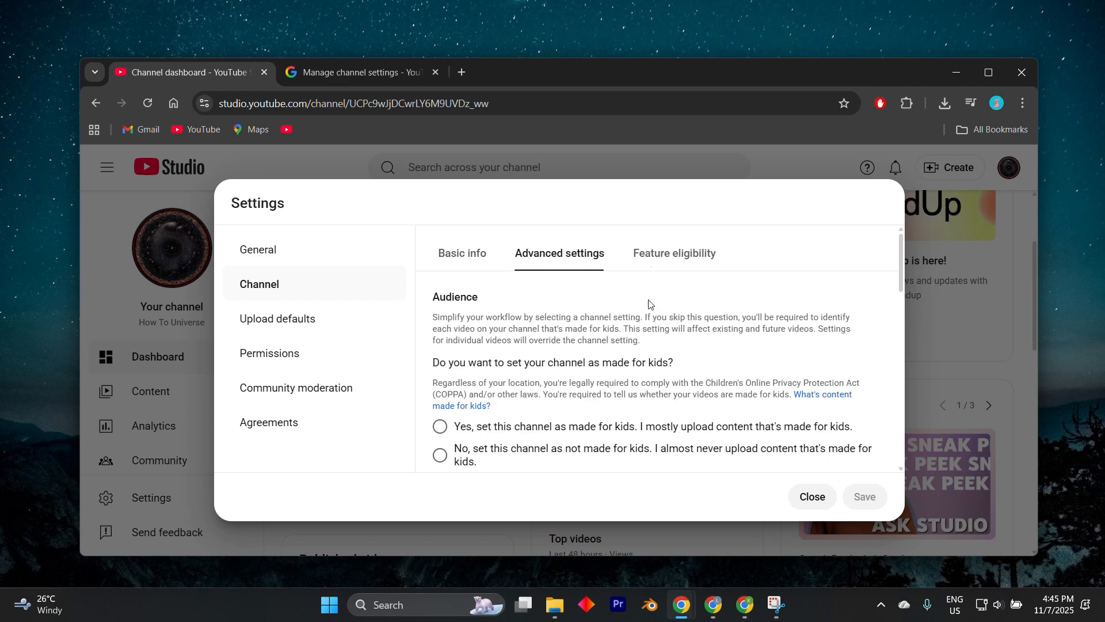
pyautogui.scroll(-1, 585, 397)
pyautogui.scroll(-2, 584, 397)
pyautogui.scroll(3, 585, 397)
pyautogui.scroll(-1, 558, 387)
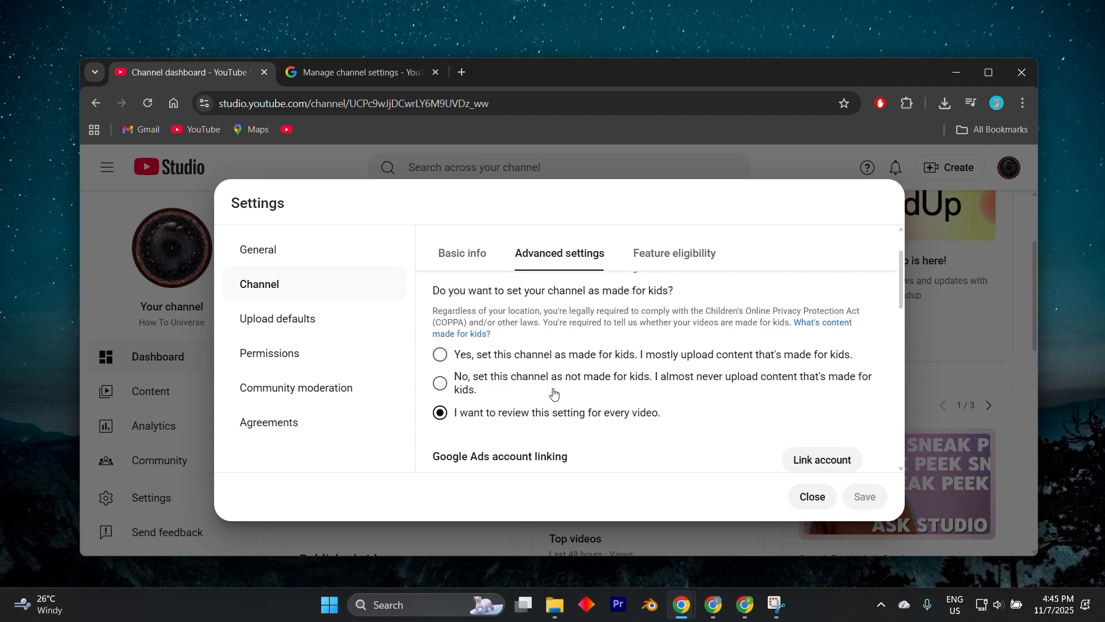
pyautogui.scroll(-6, 554, 393)
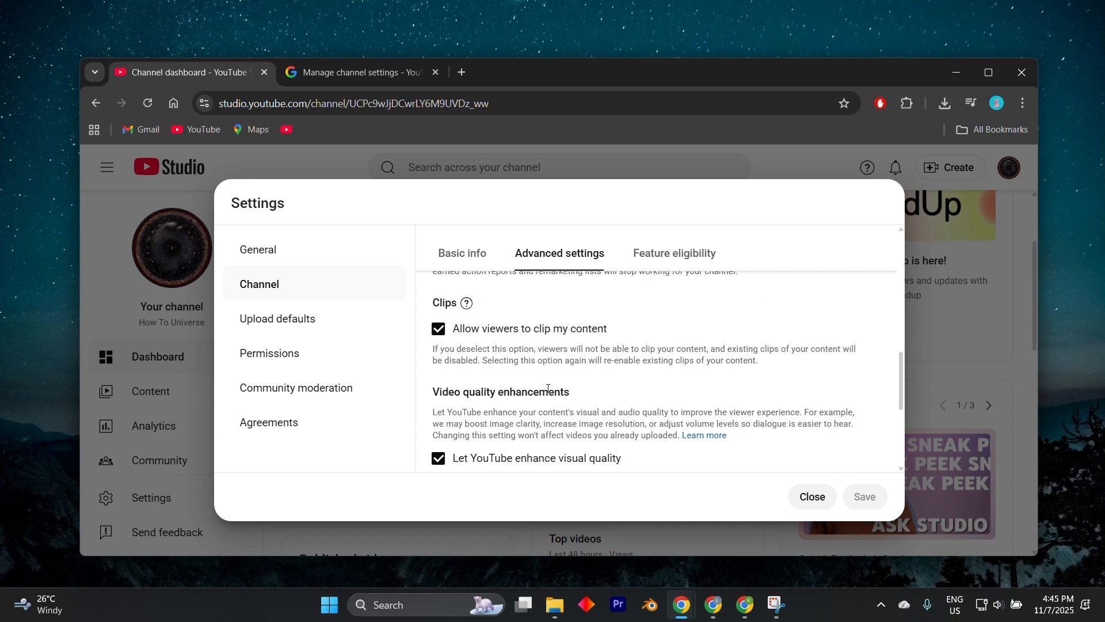
pyautogui.scroll(6, 633, 345)
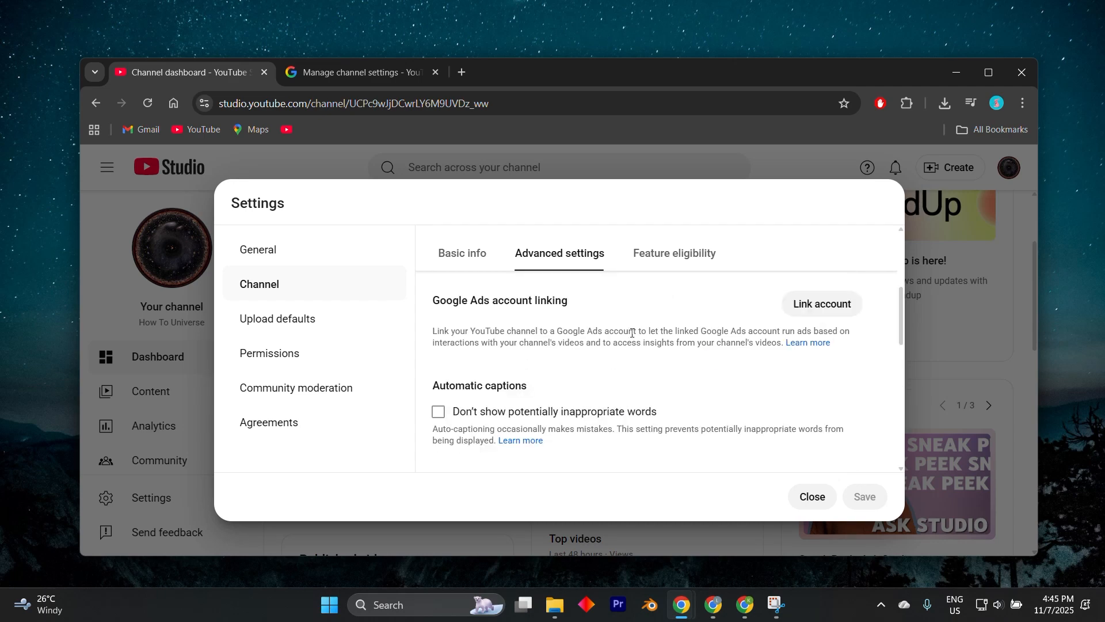
pyautogui.scroll(2, 662, 408)
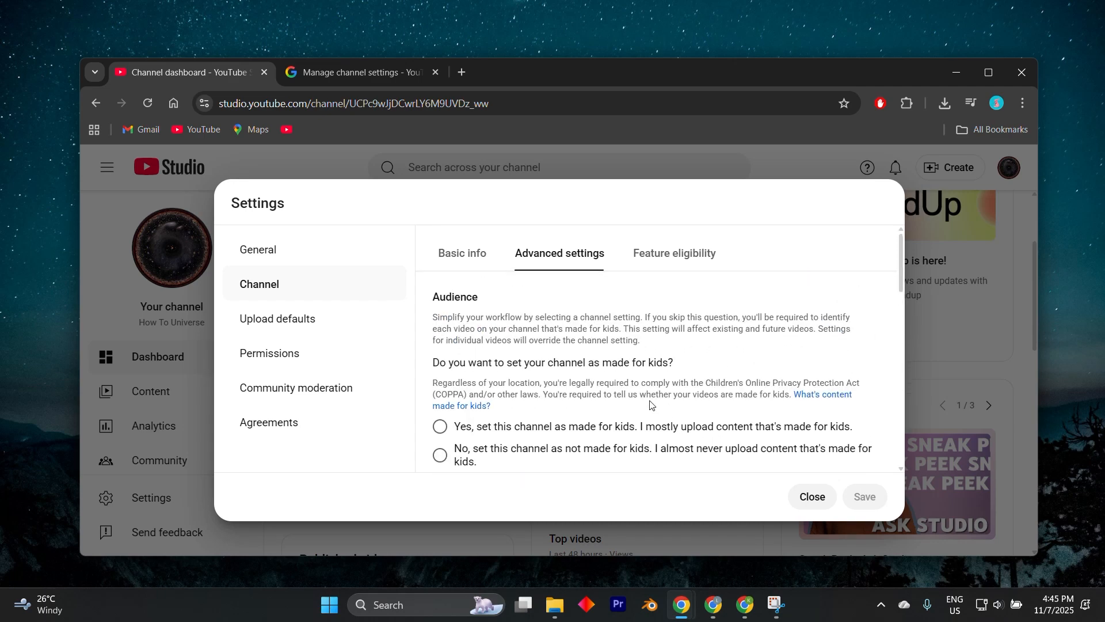
# - Review the basic upload defaults for title, description, visibility and tags, including the available visibility options
pyautogui.click(297, 325)
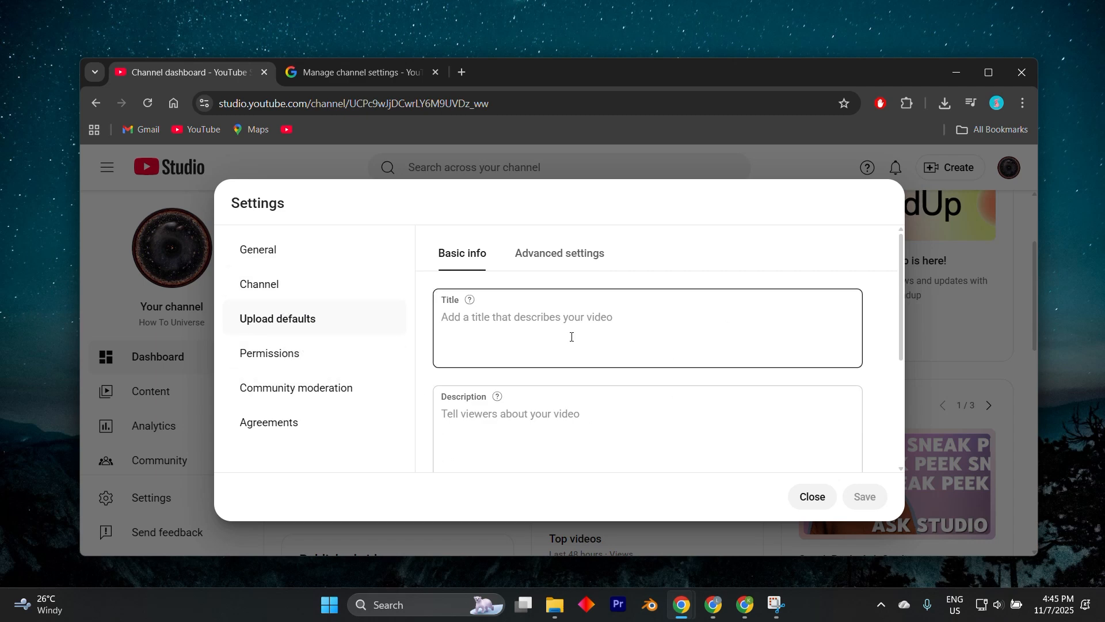
pyautogui.scroll(-3, 572, 335)
pyautogui.scroll(3, 574, 335)
pyautogui.scroll(-3, 725, 360)
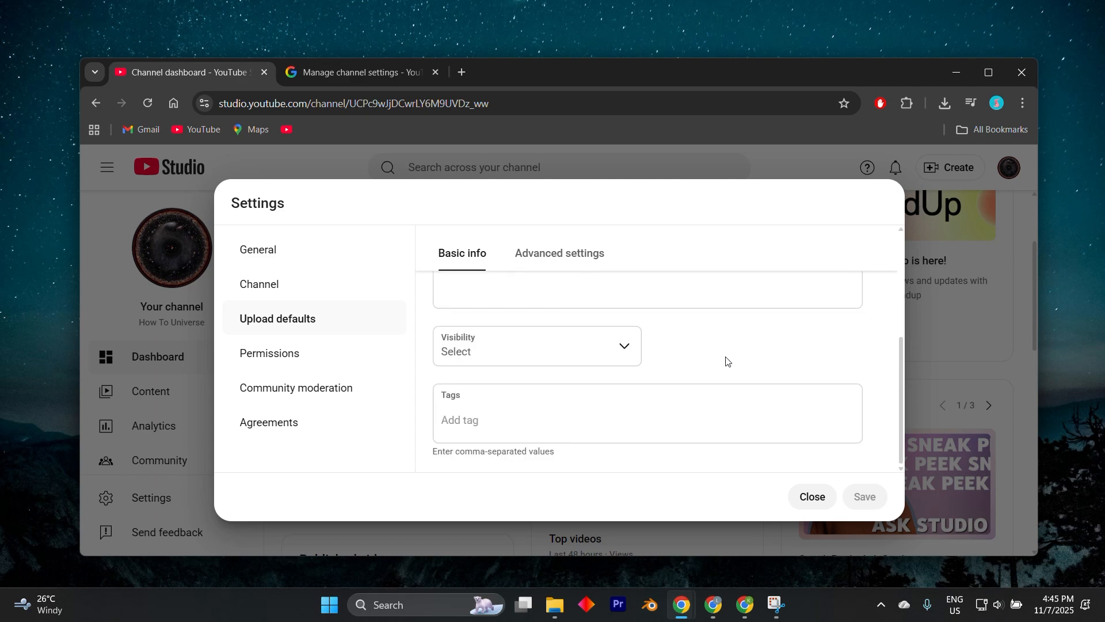
pyautogui.scroll(3, 725, 360)
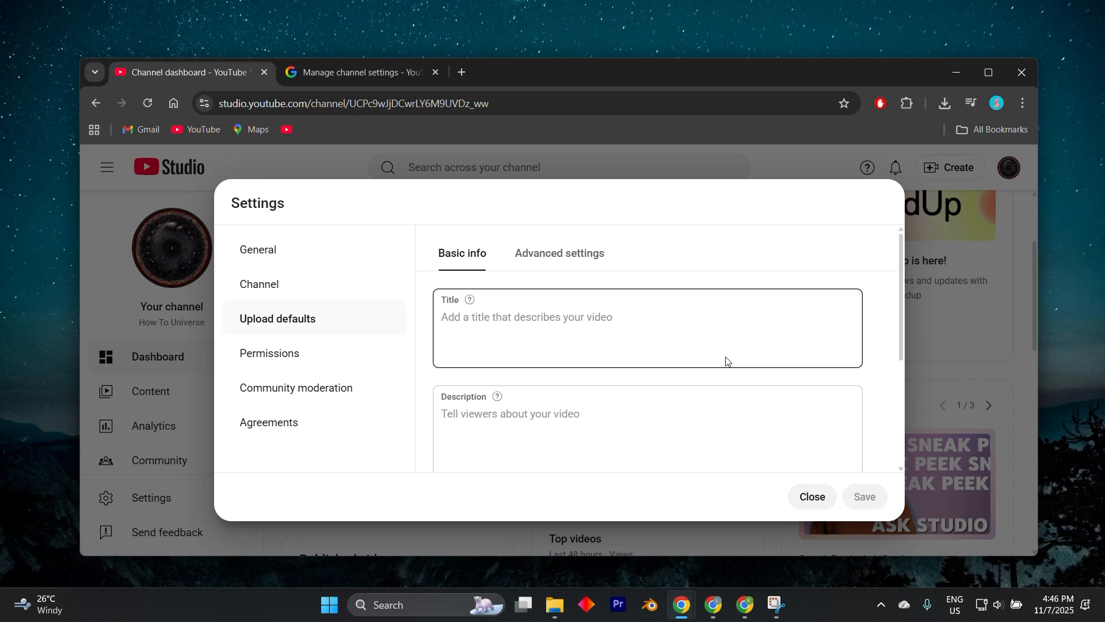
pyautogui.scroll(-1, 726, 360)
pyautogui.scroll(-2, 725, 365)
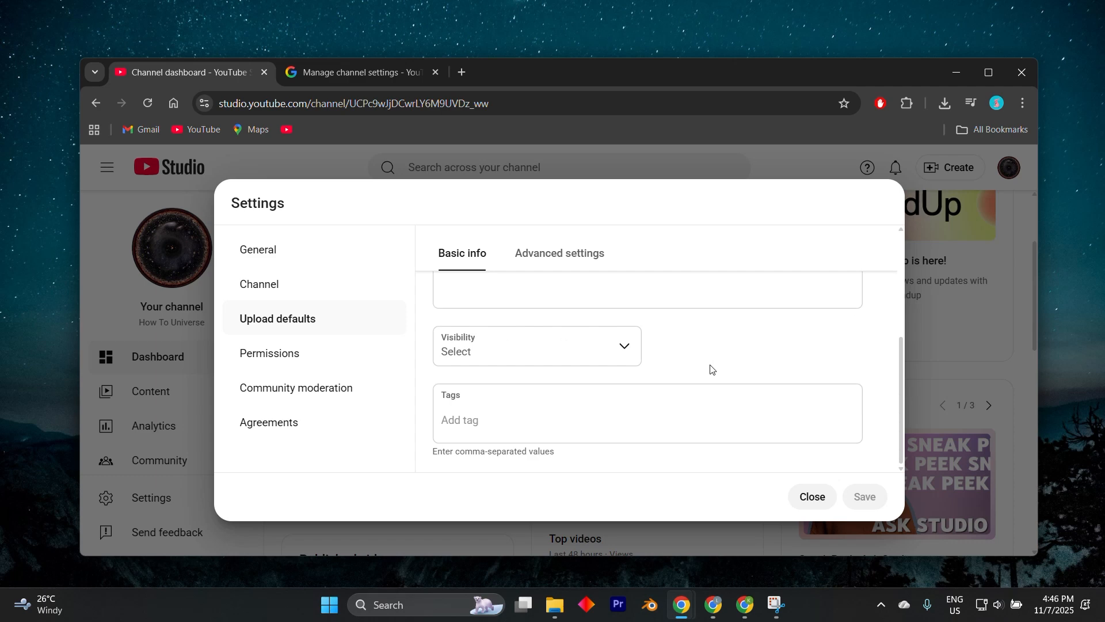
pyautogui.click(497, 429)
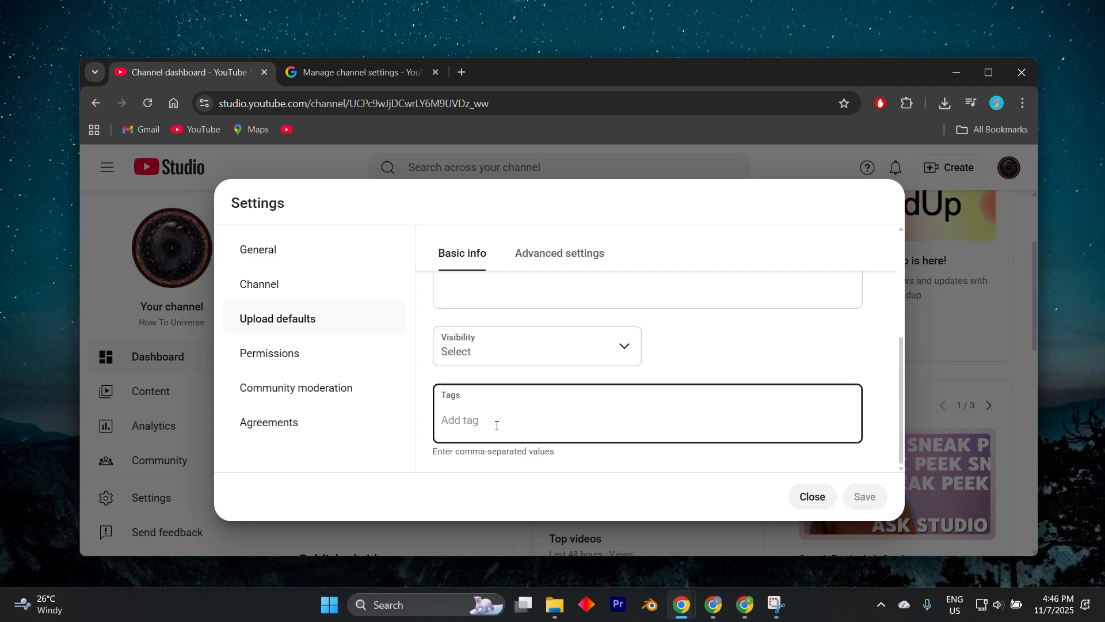
pyautogui.click(518, 359)
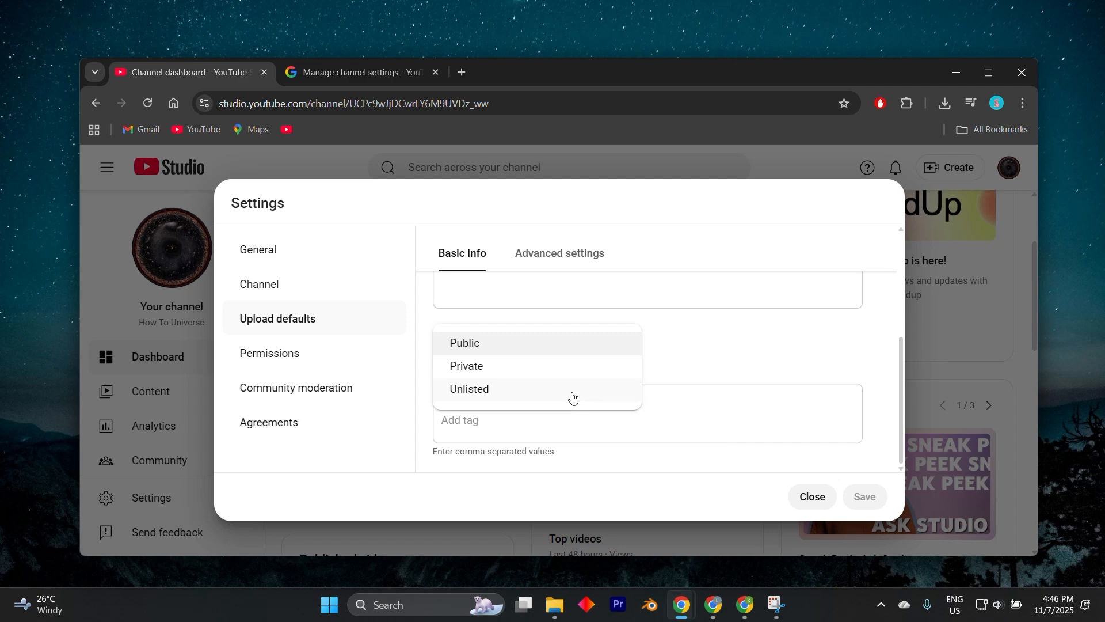
pyautogui.click(629, 345)
# - View the Brand Account details page through the Permissions settings' Manage permissions link, and return to the channel settings
pyautogui.click(305, 362)
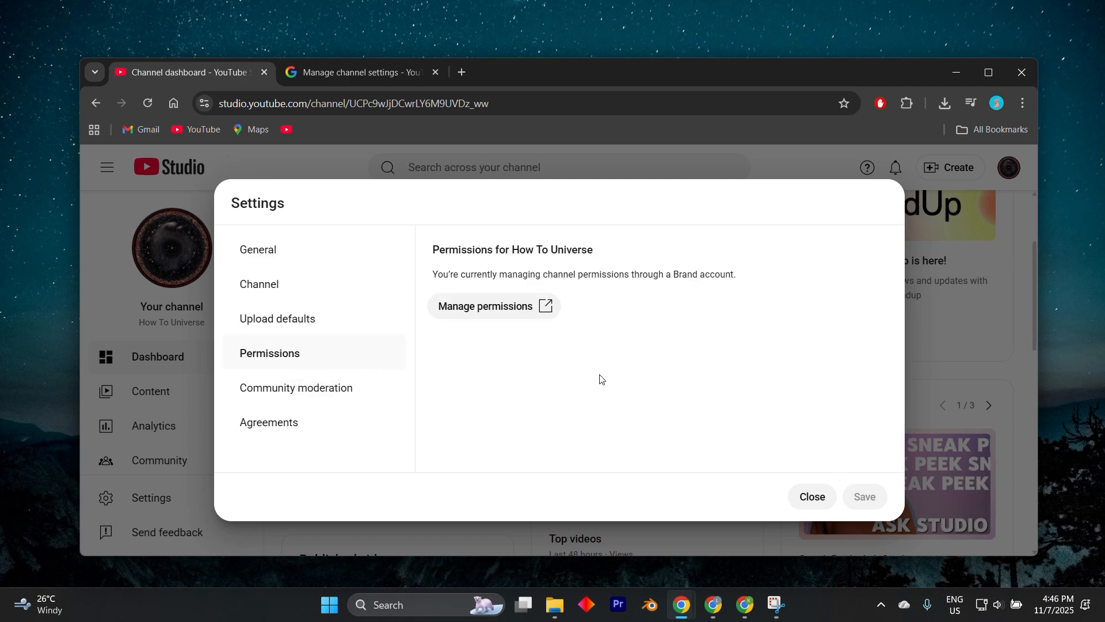
pyautogui.click(478, 306)
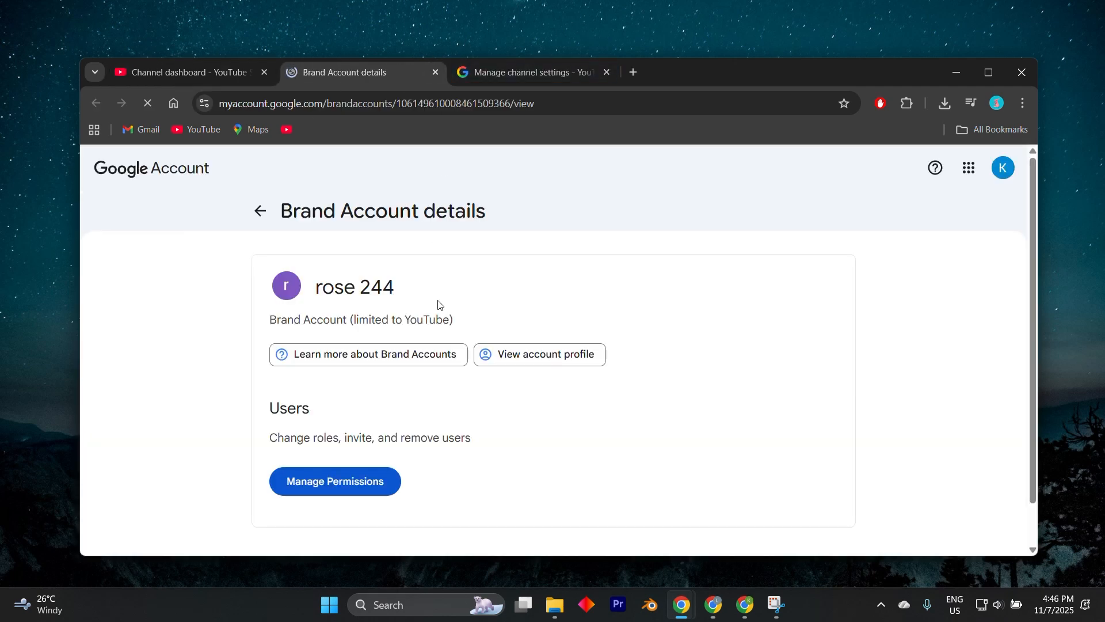
pyautogui.scroll(-1, 438, 305)
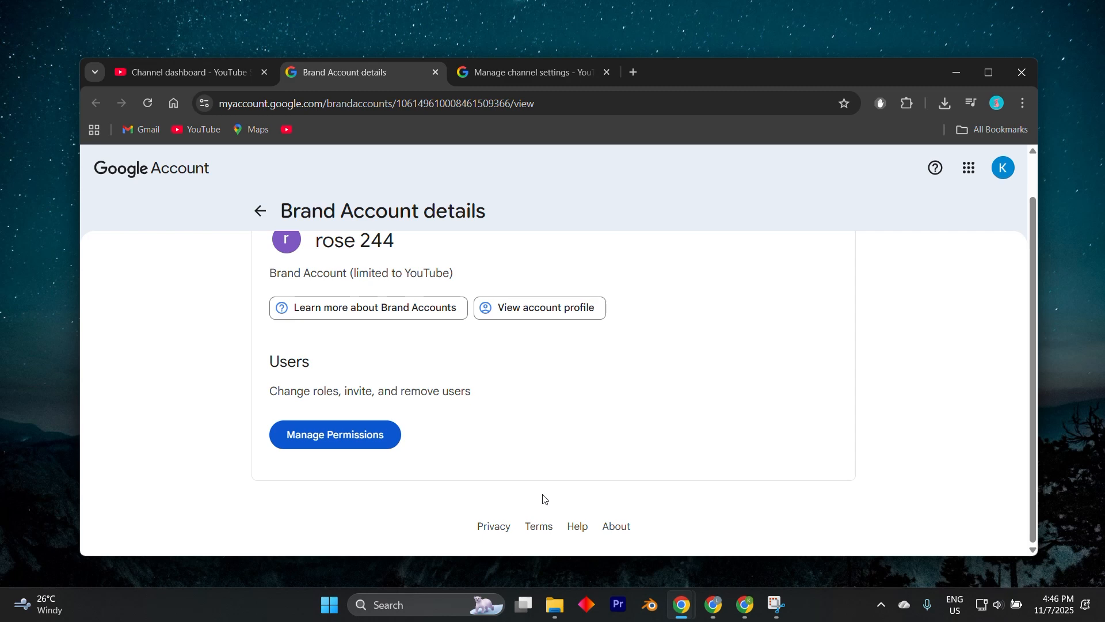
pyautogui.click(202, 71)
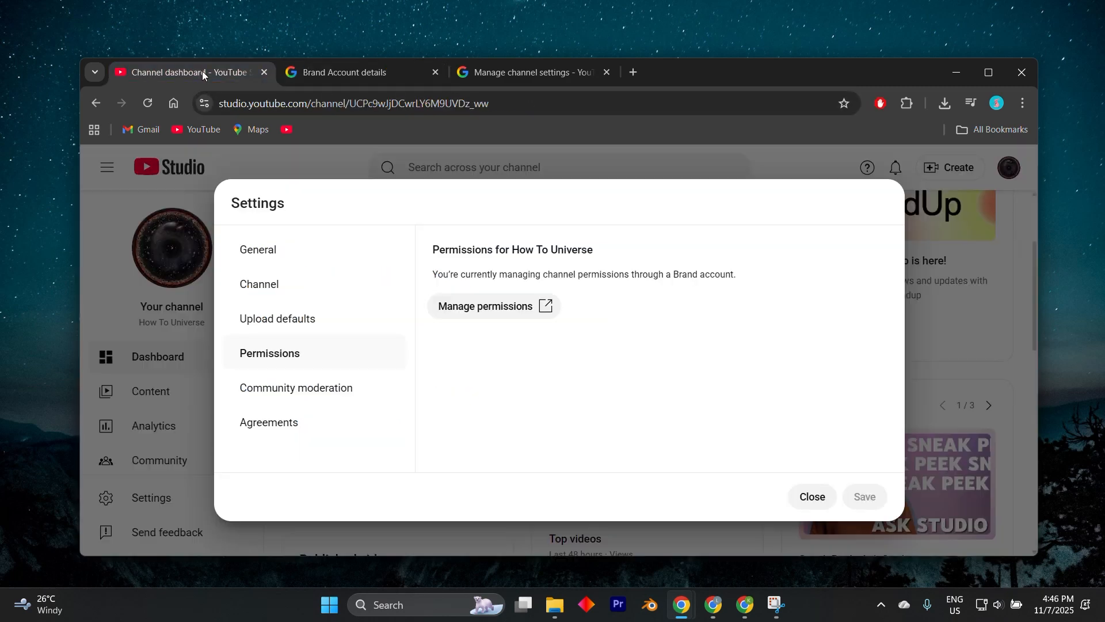
# - Review the Community moderation content controls for comments on new videos, live chat messages and Community posts
pyautogui.click(334, 387)
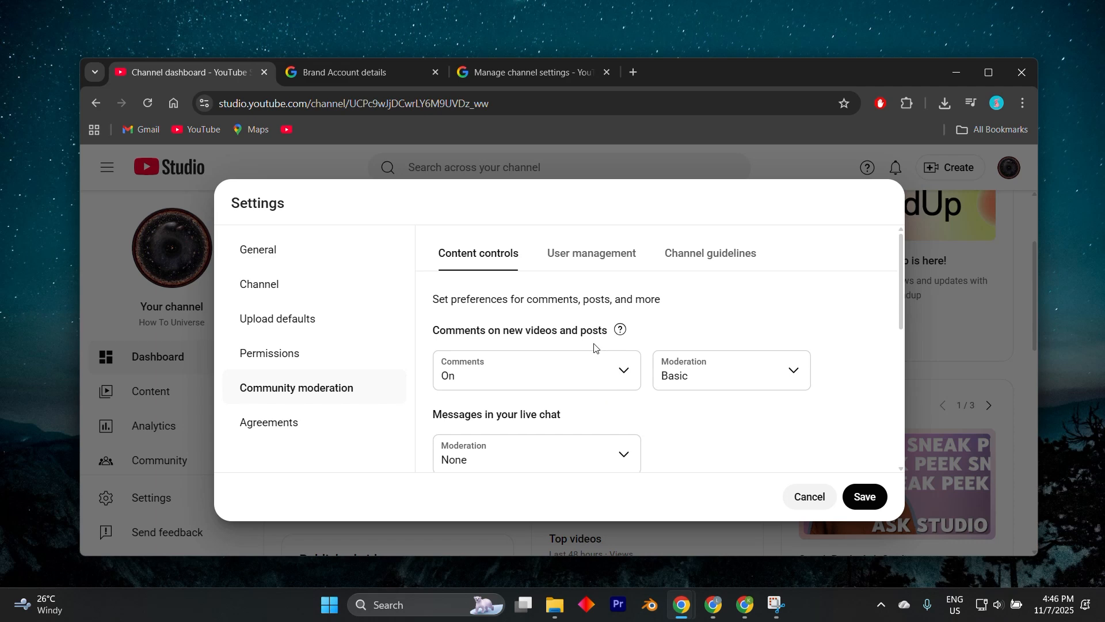
pyautogui.scroll(-2, 595, 348)
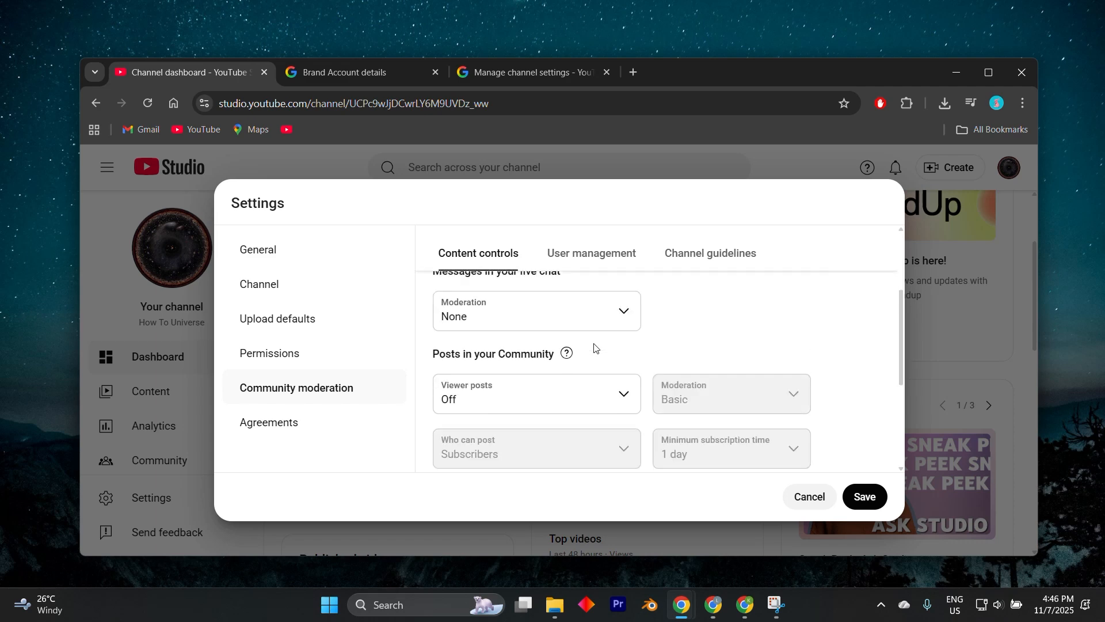
pyautogui.scroll(-1, 596, 349)
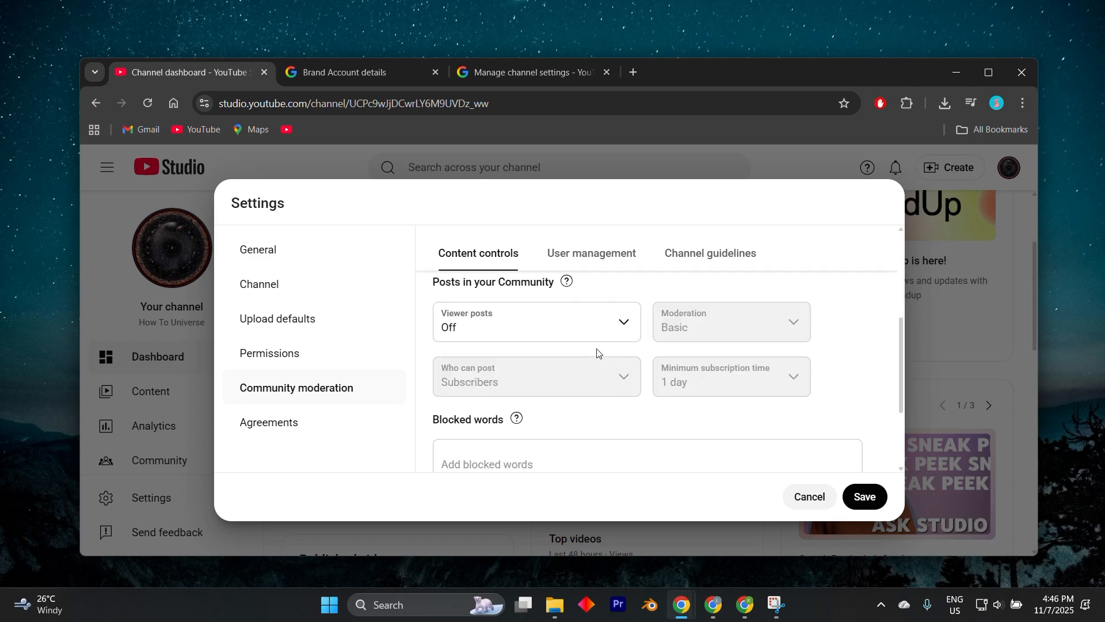
pyautogui.scroll(3, 596, 353)
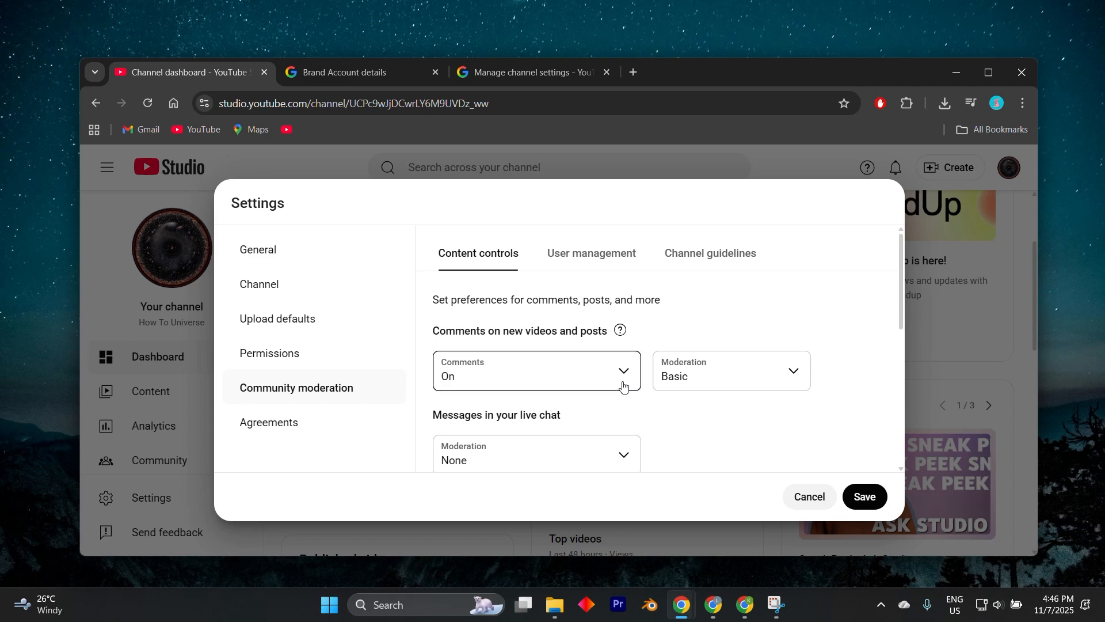
# - Look through the Agreements settings and the blocked words and link text options in Community moderation
pyautogui.click(284, 430)
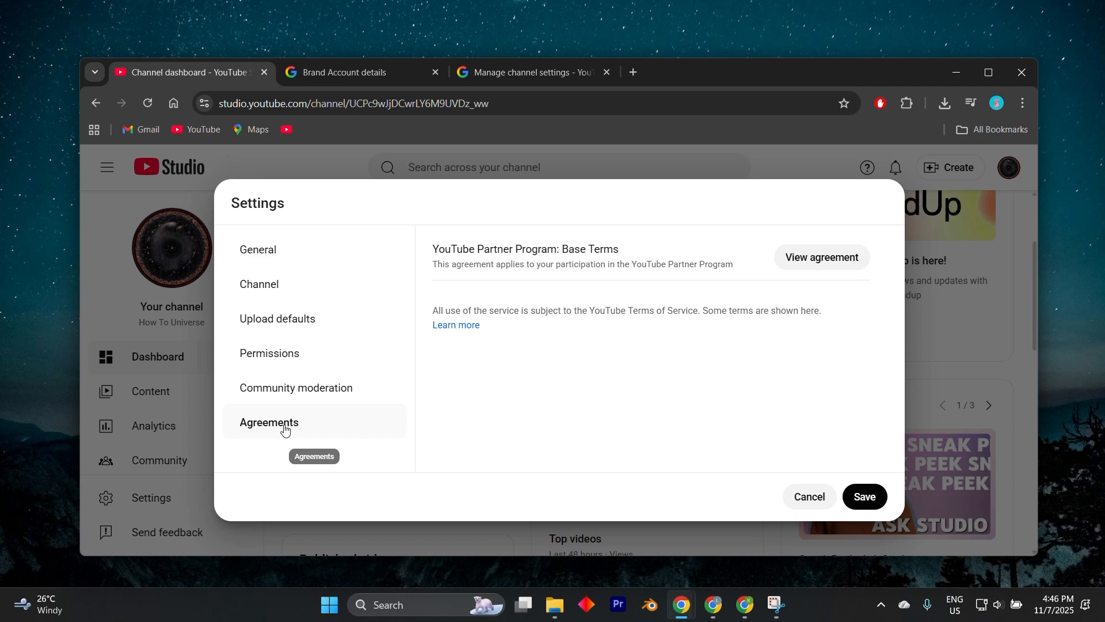
pyautogui.click(308, 404)
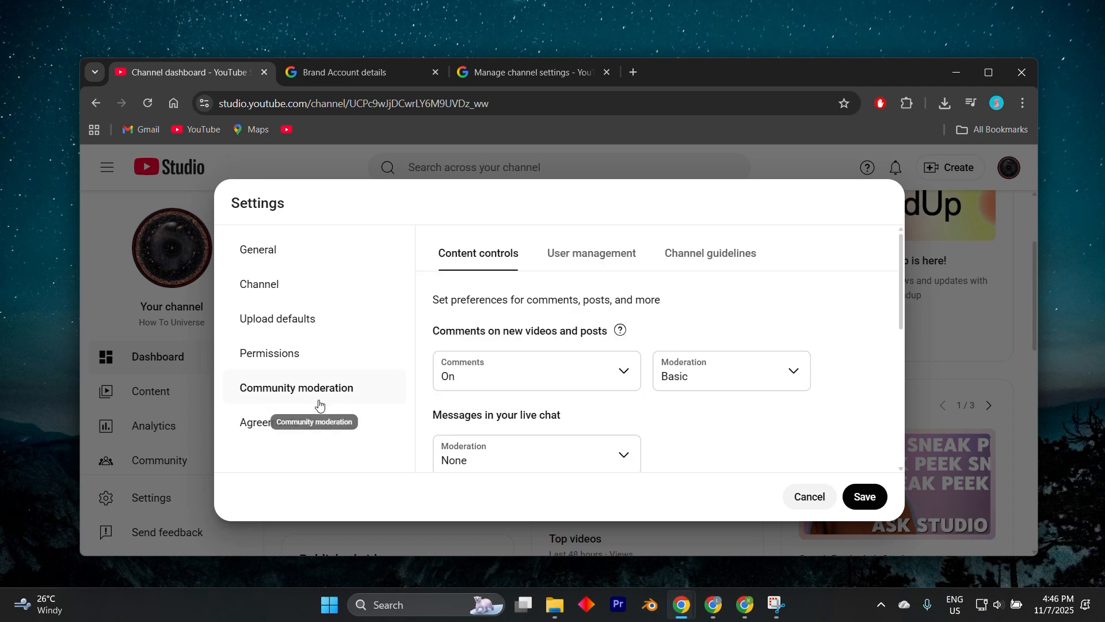
pyautogui.scroll(-6, 593, 443)
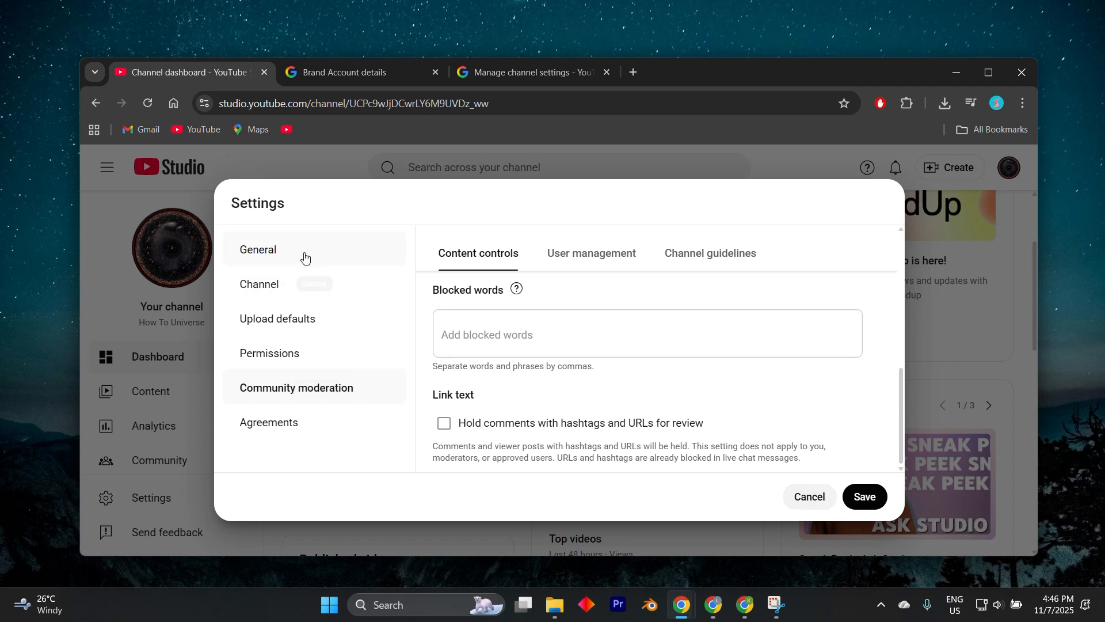
pyautogui.click(283, 428)
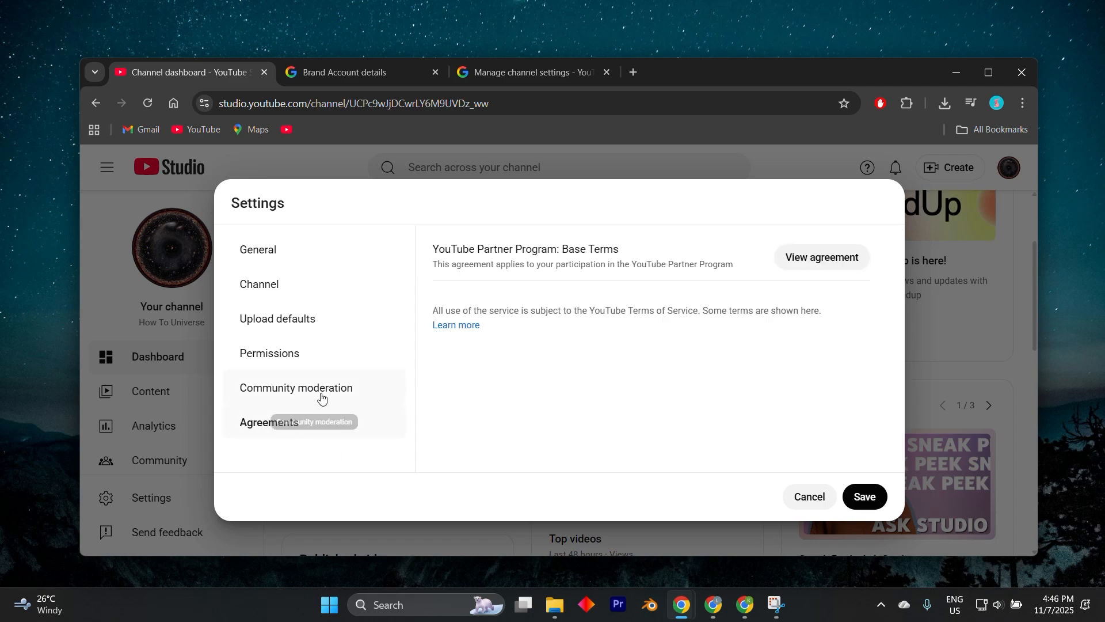
# - Review the Advanced features list and requirements in the Channel settings' feature eligibility, and close the settings without saving
pyautogui.click(271, 284)
pyautogui.click(595, 258)
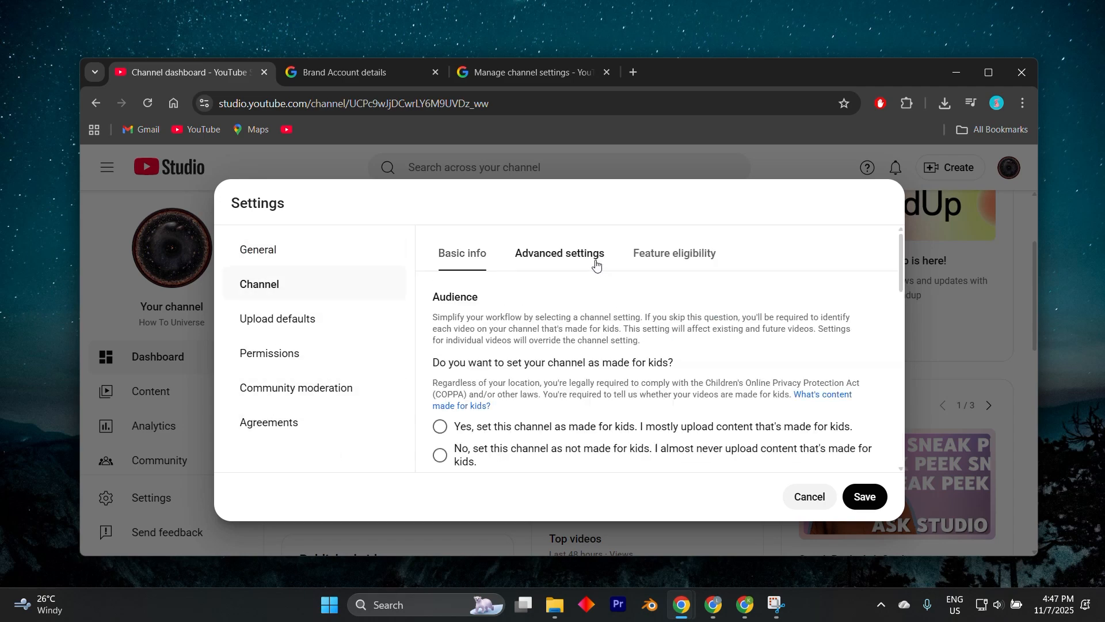
pyautogui.scroll(-8, 582, 360)
pyautogui.click(674, 254)
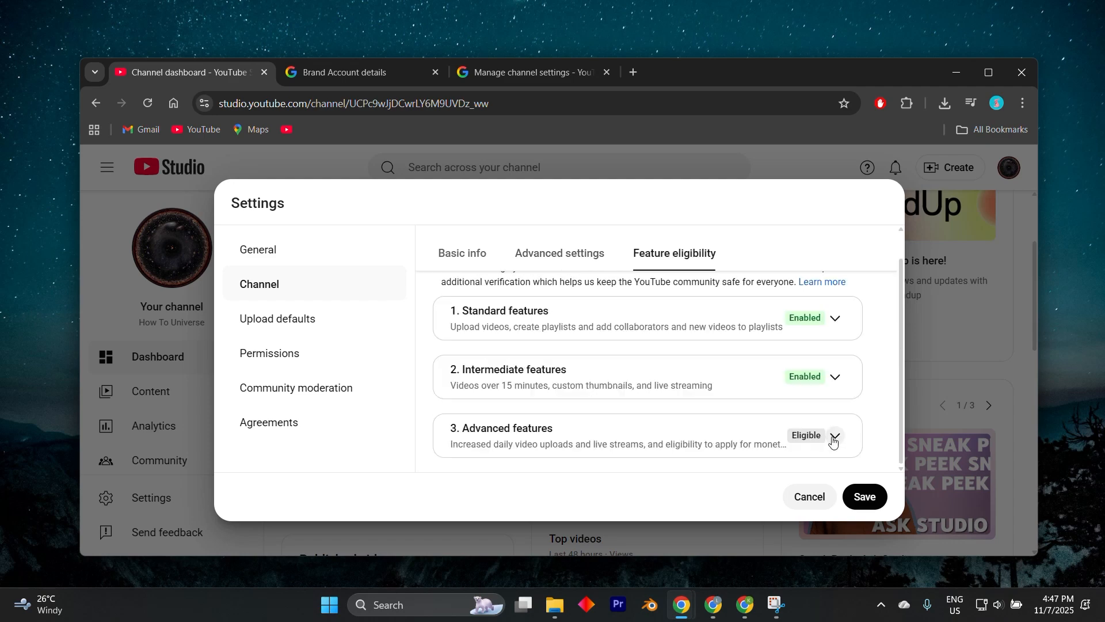
pyautogui.click(833, 436)
pyautogui.scroll(-3, 706, 415)
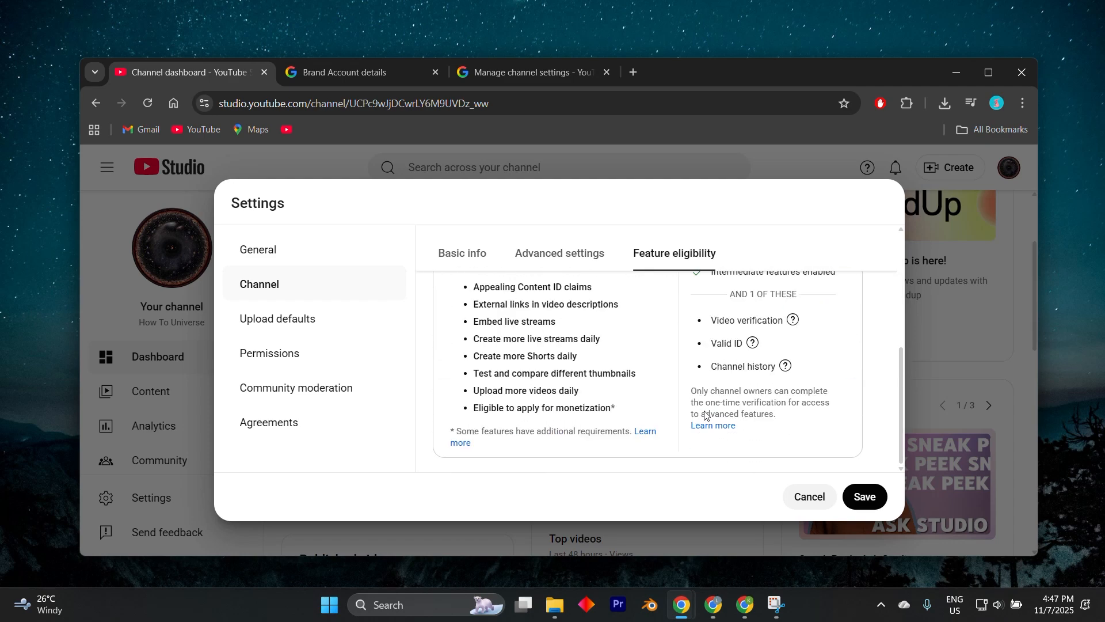
pyautogui.scroll(1, 706, 410)
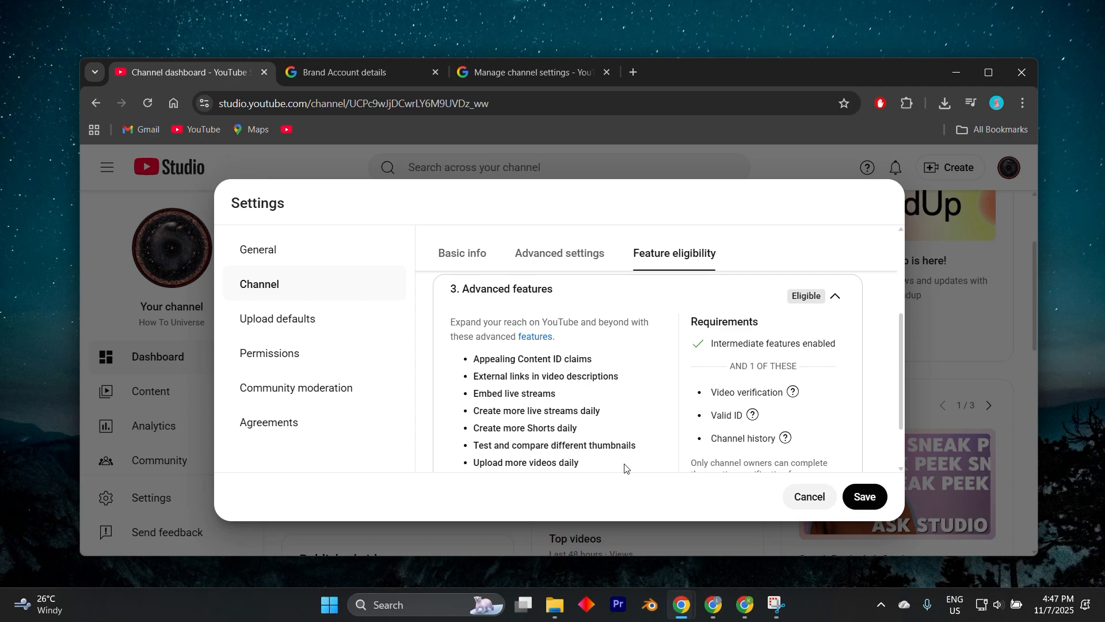
pyautogui.click(483, 50)
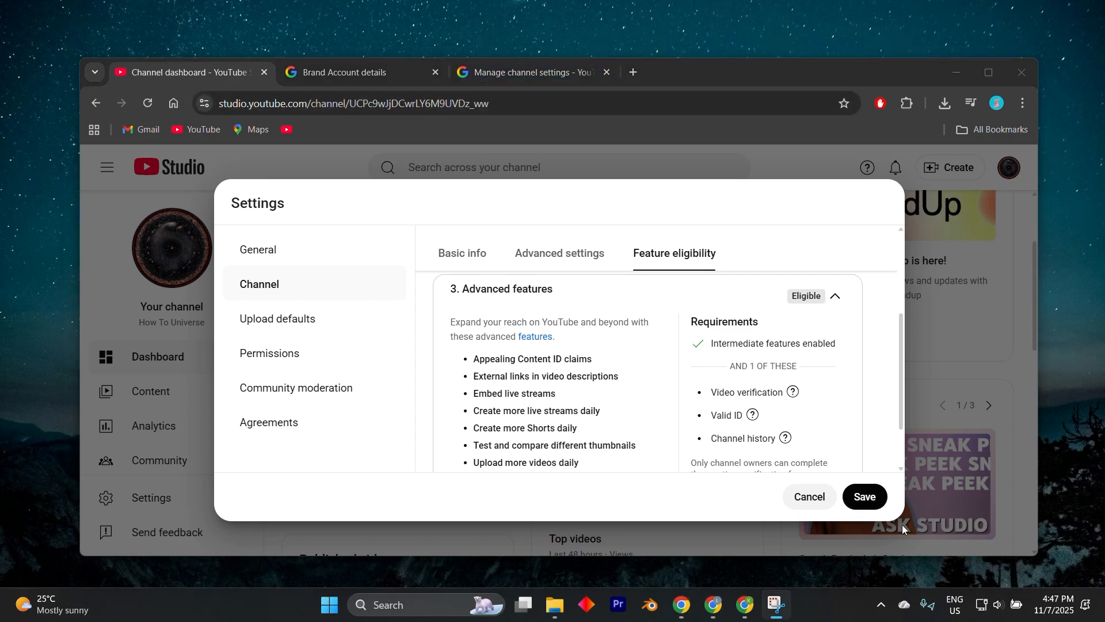
pyautogui.scroll(-2, 758, 421)
pyautogui.click(800, 504)
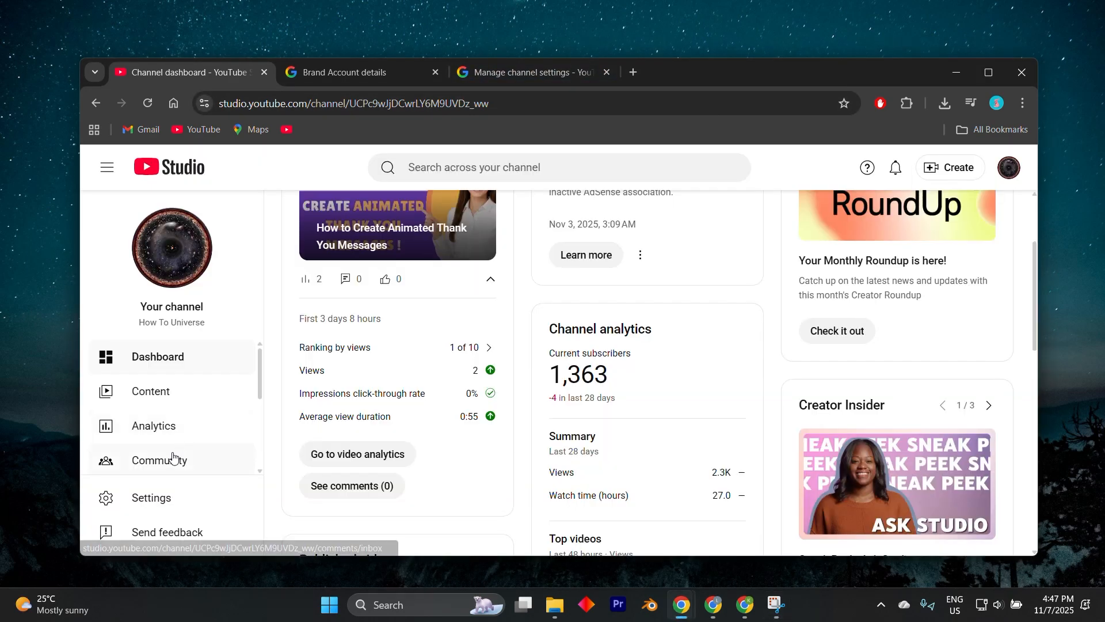
# - Open the channel analytics overview and examine the key metrics and views graph for the last 28 days
pyautogui.scroll(-2, 173, 458)
pyautogui.scroll(2, 163, 420)
pyautogui.click(161, 433)
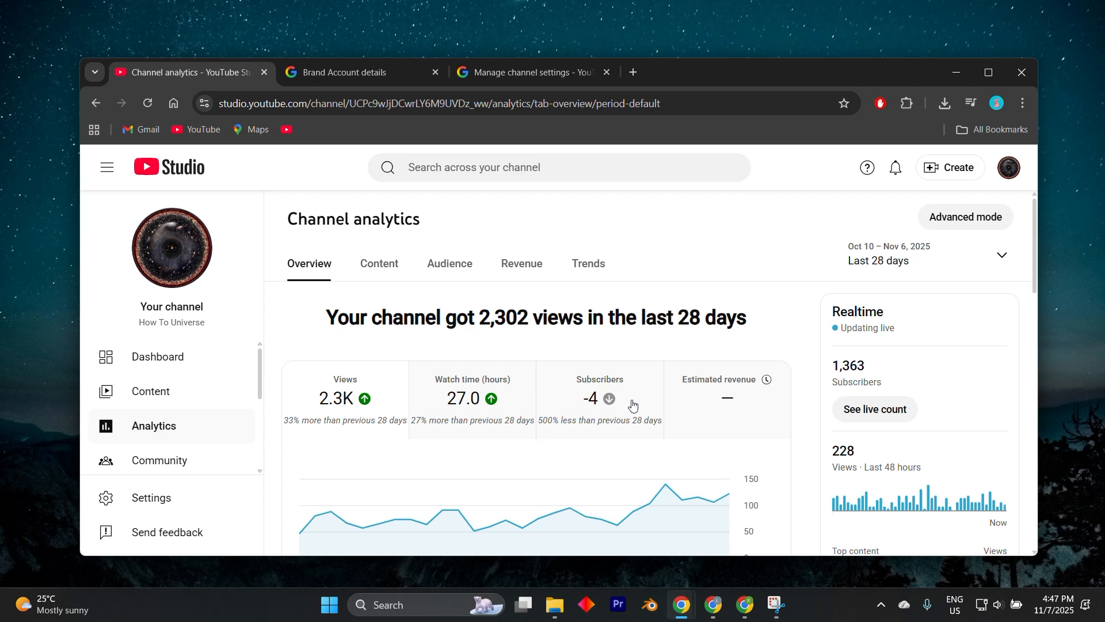
pyautogui.scroll(-2, 633, 405)
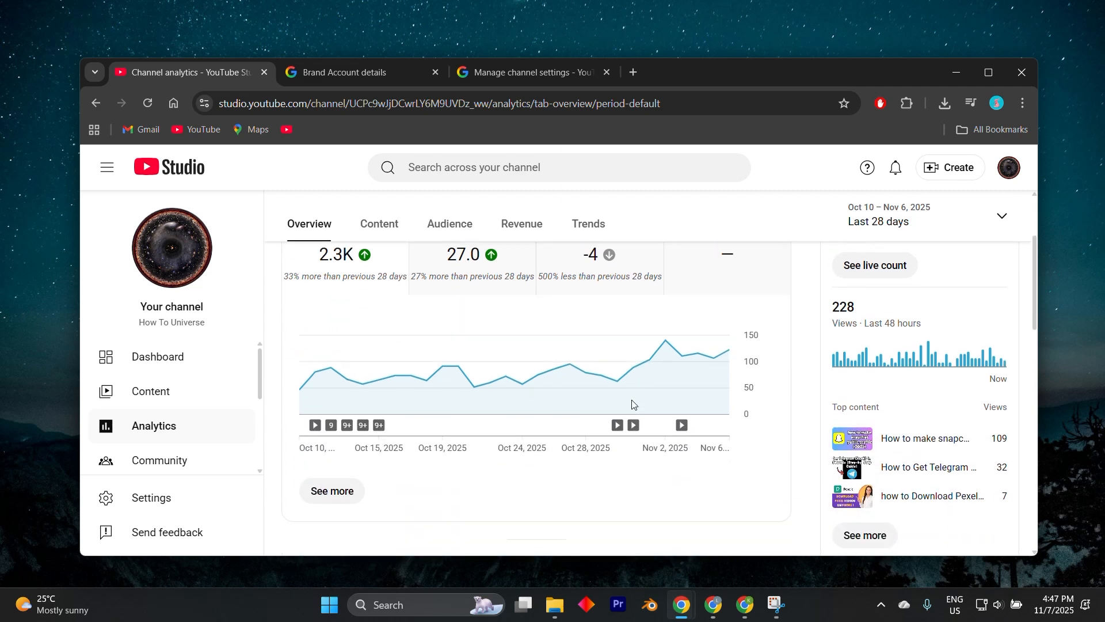
pyautogui.scroll(1, 632, 404)
# - Examine the top content of the period in the analytics overview, including average view duration and views per video
pyautogui.scroll(-3, 632, 404)
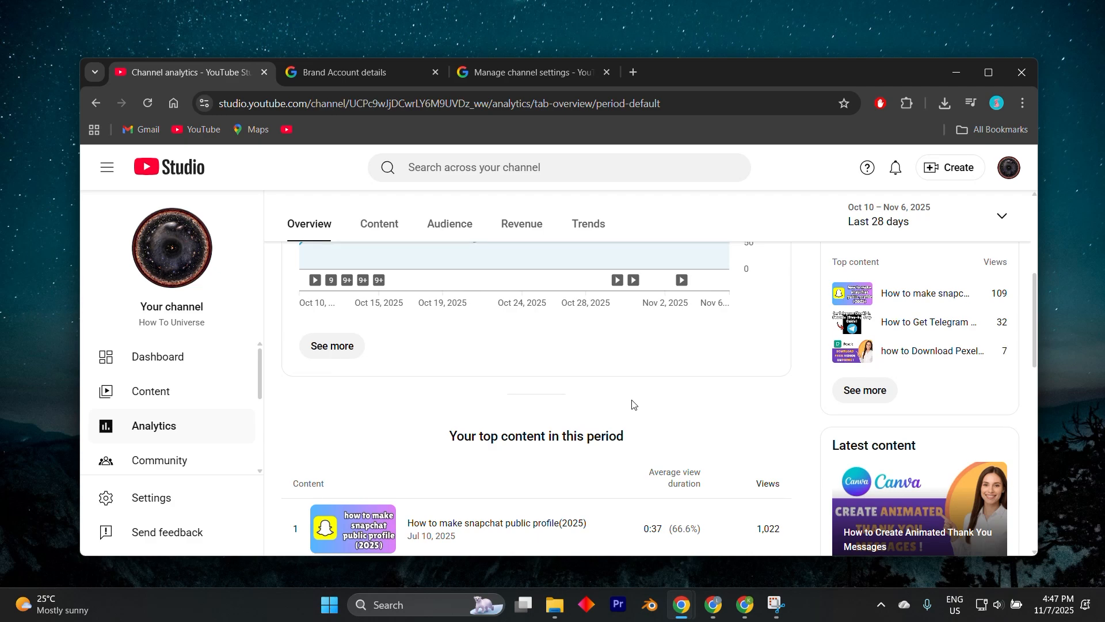
pyautogui.scroll(-1, 632, 404)
pyautogui.scroll(1, 632, 404)
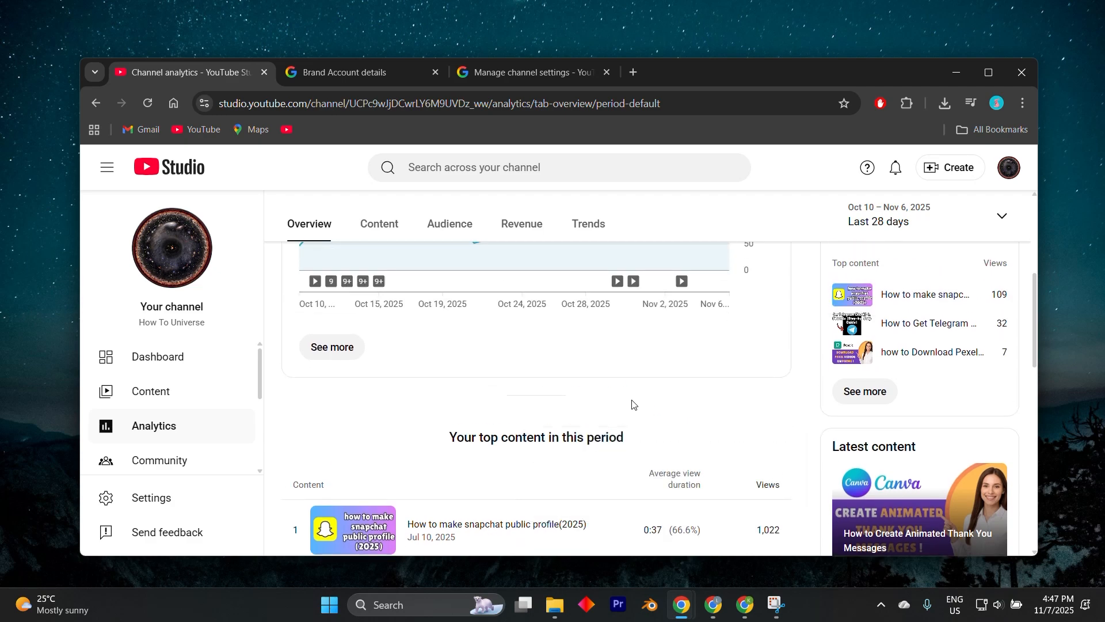
pyautogui.scroll(-2, 632, 404)
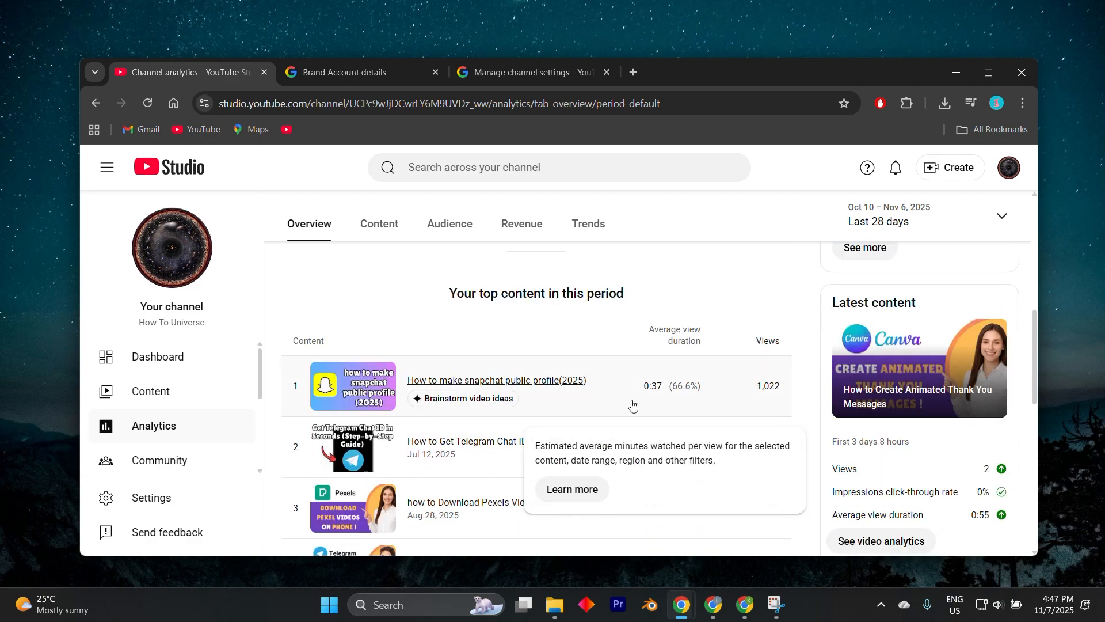
pyautogui.scroll(-1, 599, 262)
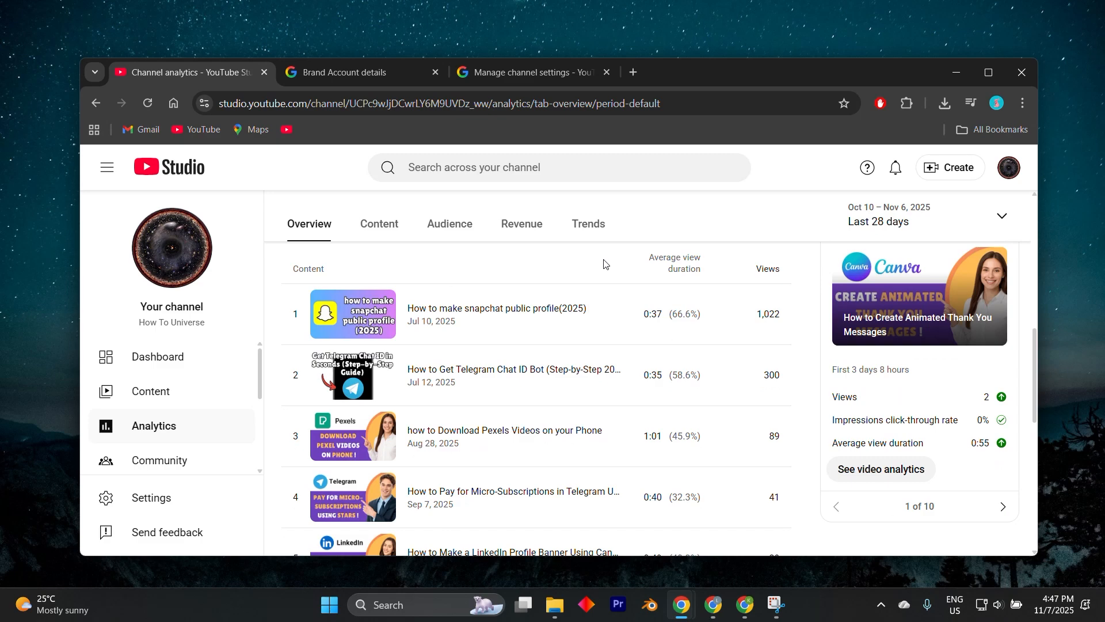
pyautogui.scroll(-1, 604, 263)
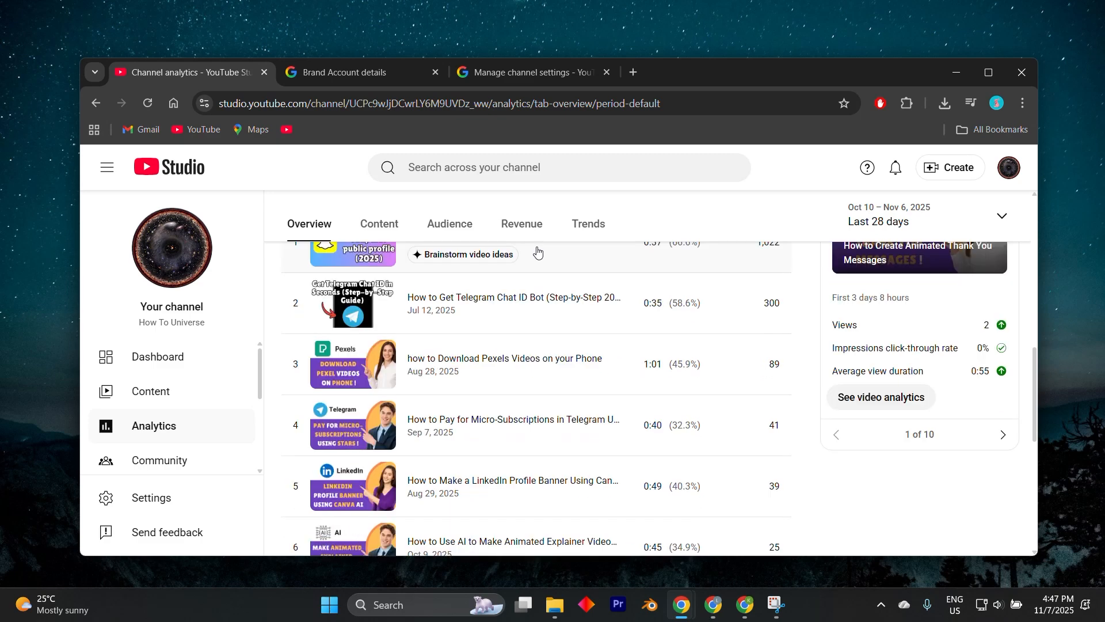